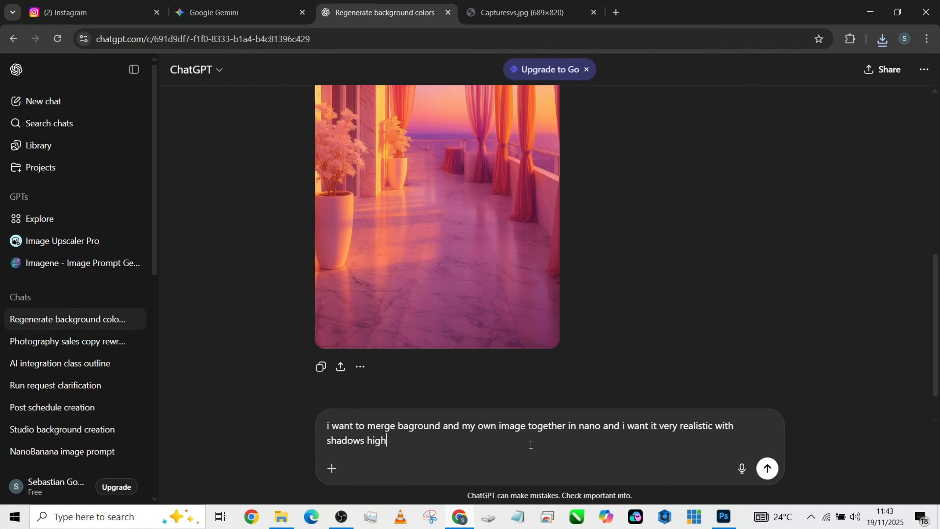
Step: Ask ChatGPT for a Nano prompt that realistically merges the background and own image with matching shadows, highlights and colors
type("lights and colors macthing give me a prompt that can work")
key("Return")
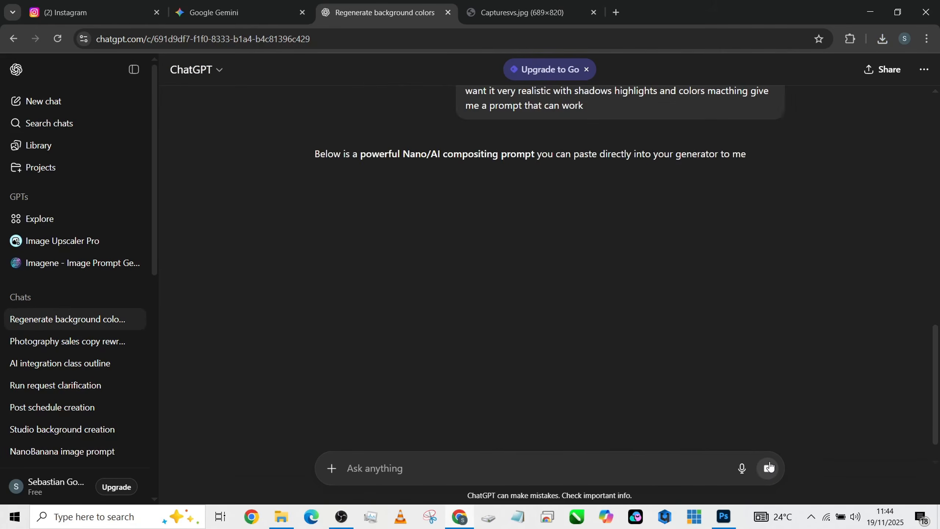
scroll(426, 281, "down", 4)
scroll(549, 294, "down", 5)
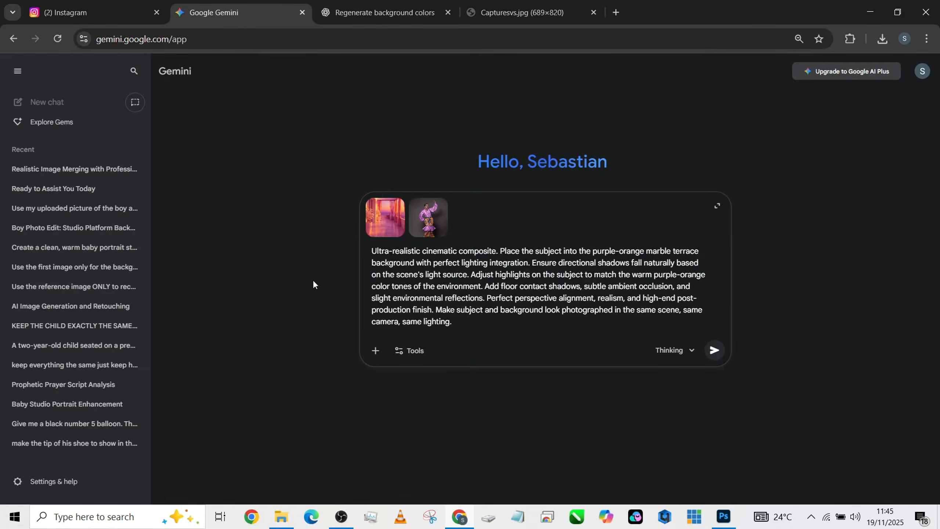
Step: Switch to Gemini, submit the ultra-realistic composite prompt with the two attached images, and close the enlarged result
left_click(714, 350)
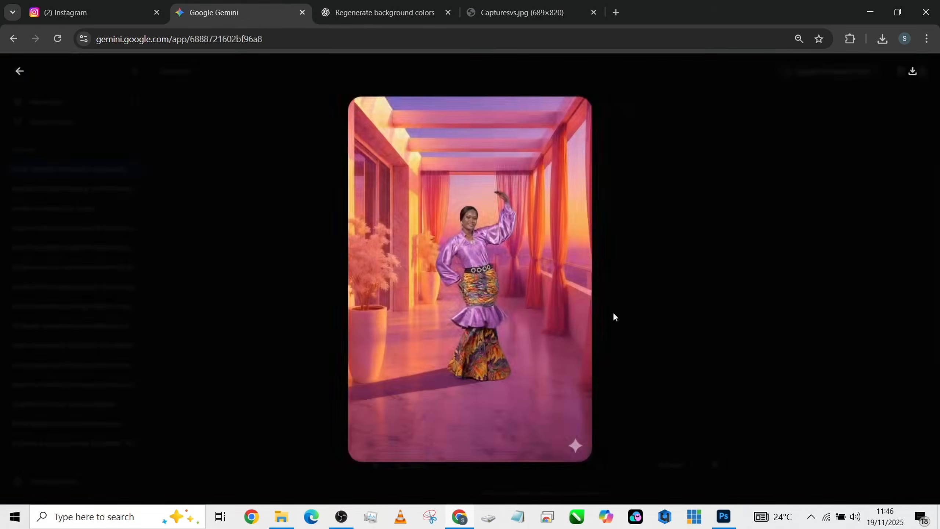
left_click(17, 70)
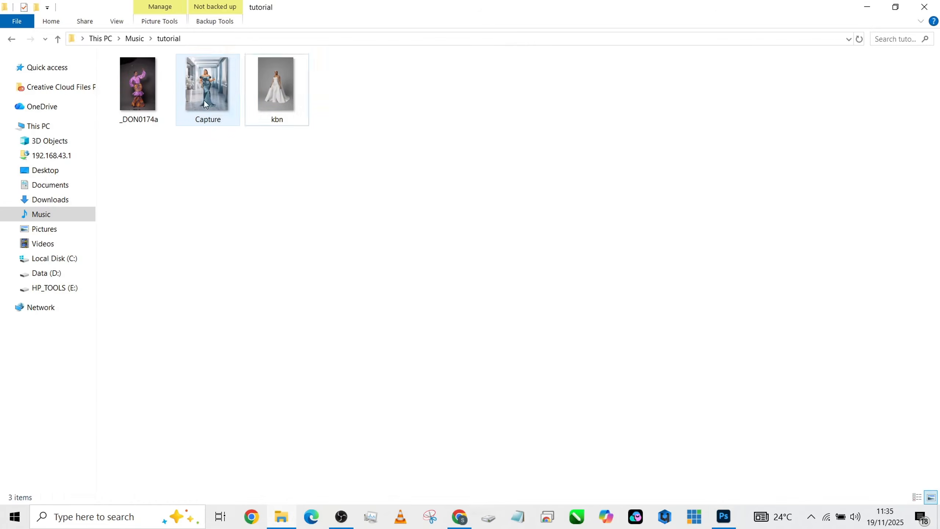
Step: Open the Capture image from the tutorial folder in Photoshop and select the woman in the blue gown with Quick Selection
left_click_drag(208, 86, 661, 255)
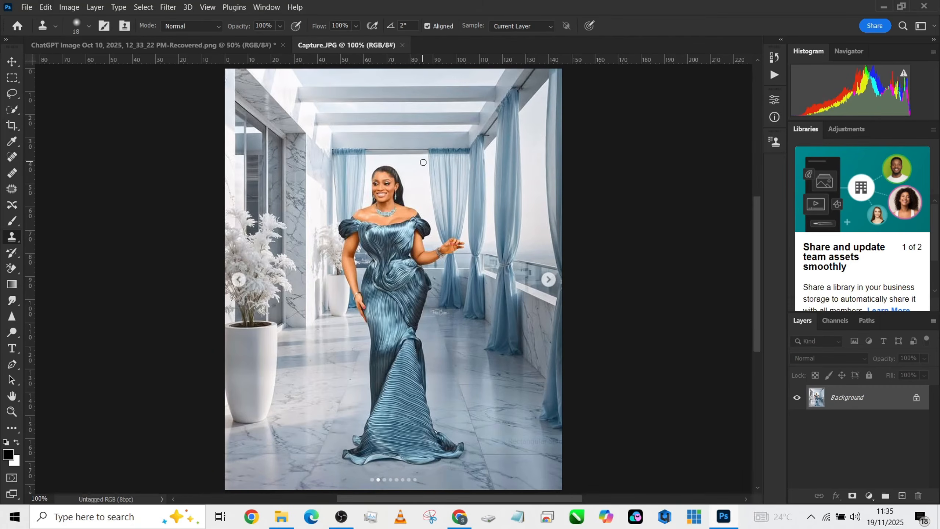
left_click(17, 109)
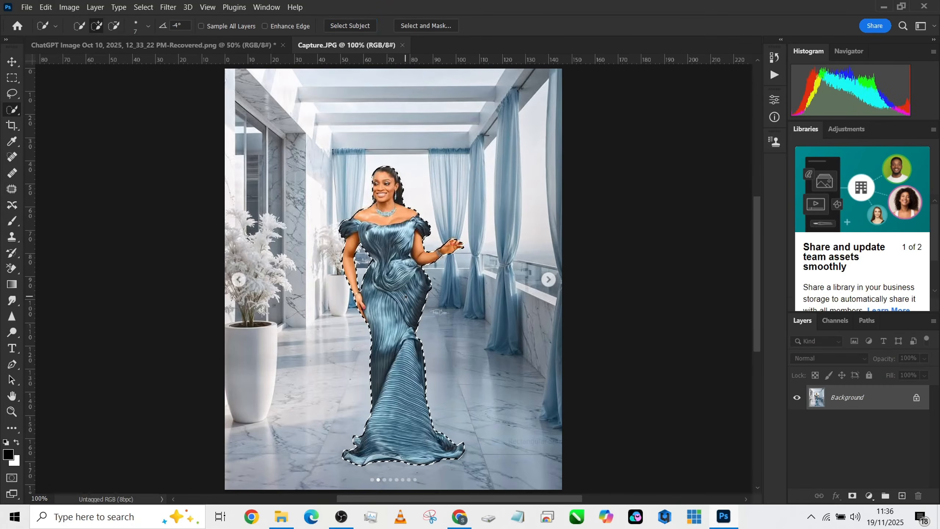
right_click(391, 278)
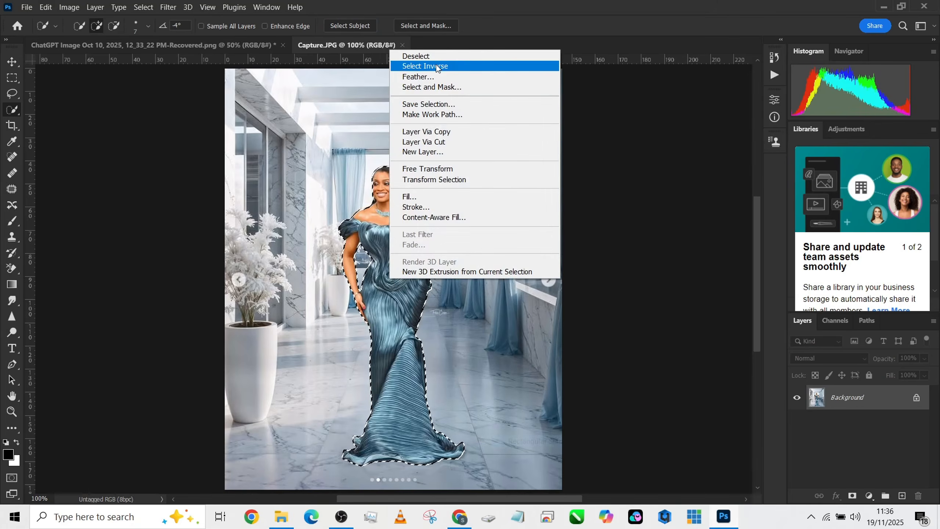
left_click(291, 174)
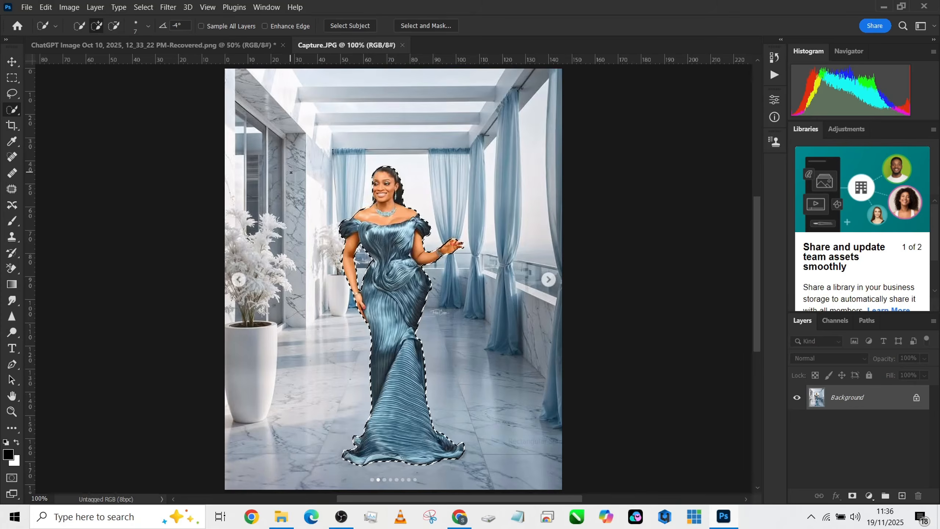
Step: Try to contract the selection around the woman by 13 pixels
left_click(142, 8)
mouse_move(163, 184)
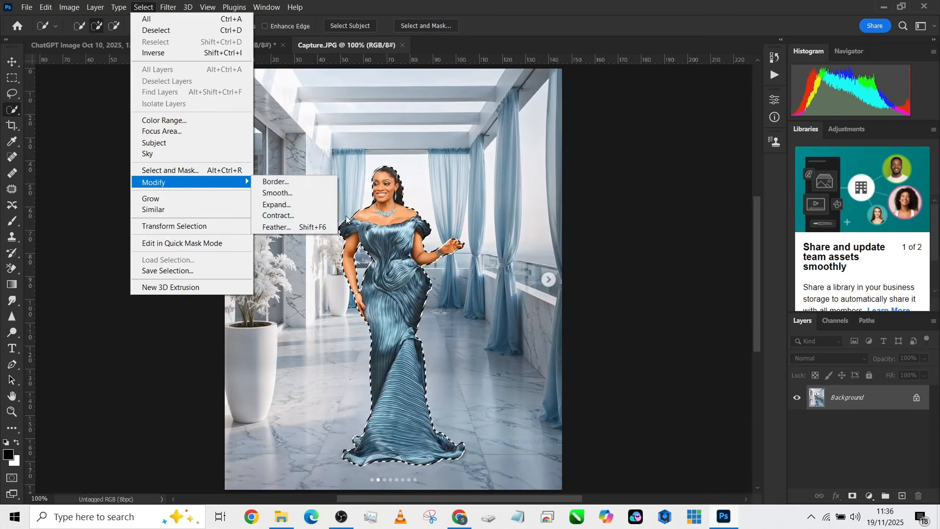
left_click(284, 215)
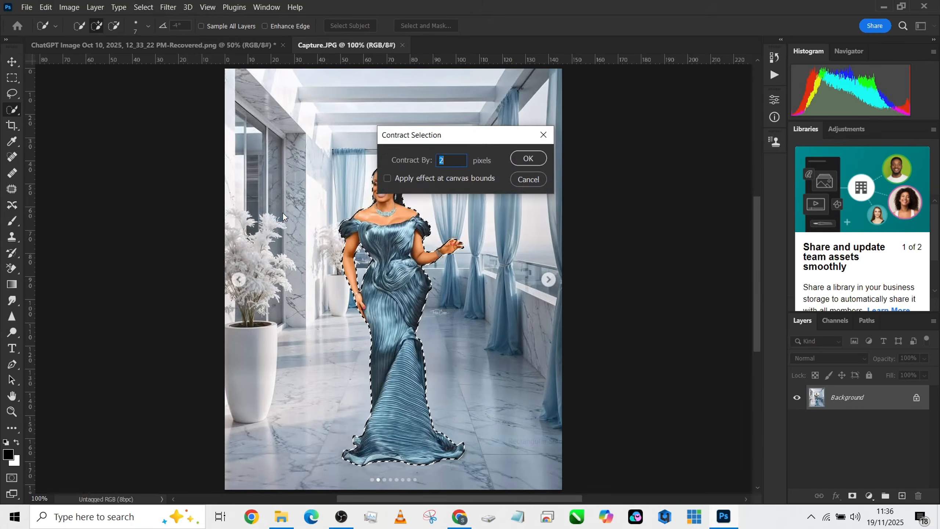
type("13")
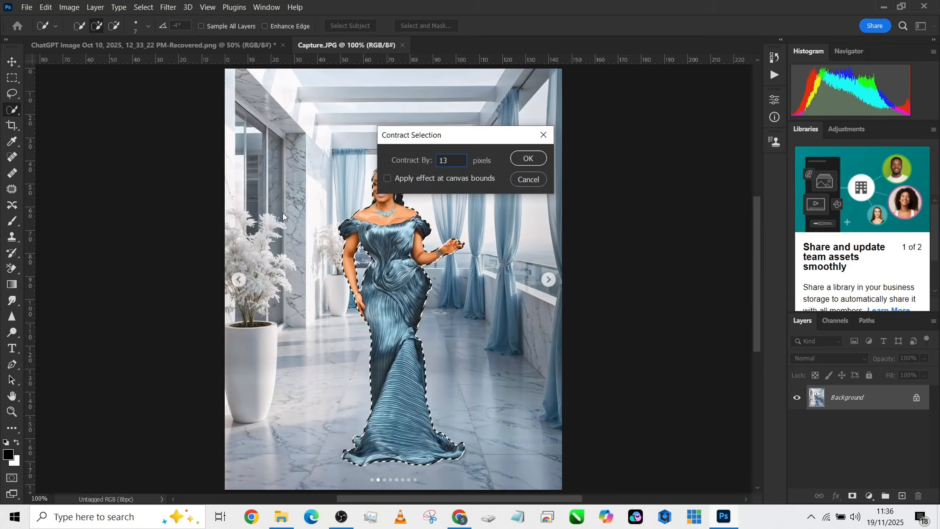
key("Return")
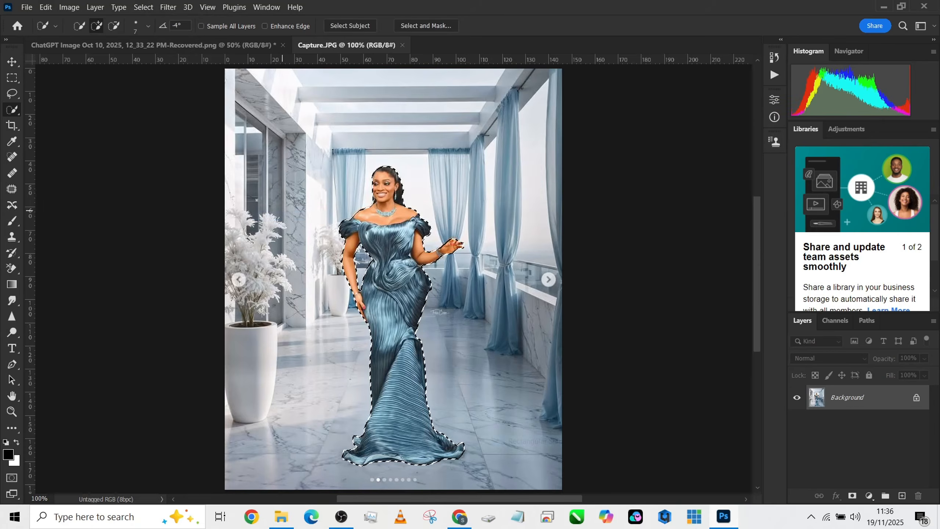
Step: Expand the selection around the woman by 13 pixels
left_click(143, 8)
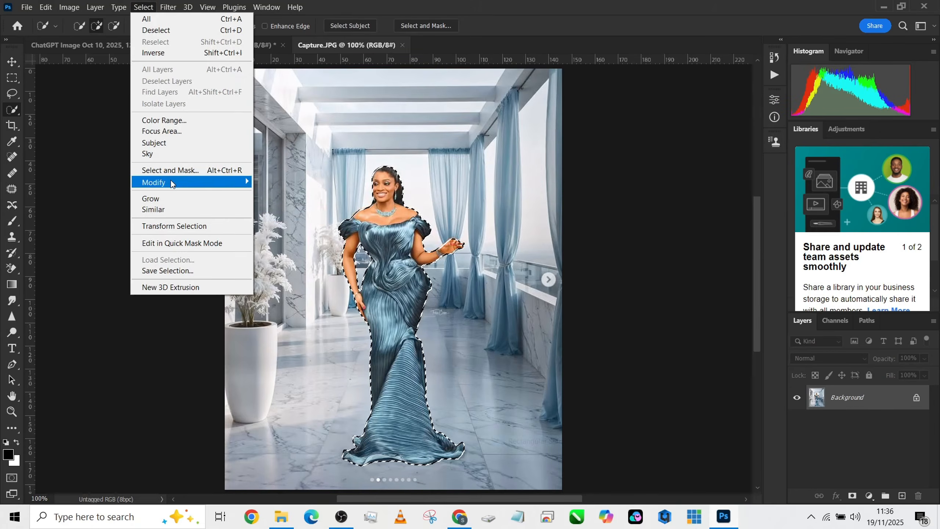
mouse_move(173, 182)
left_click(279, 209)
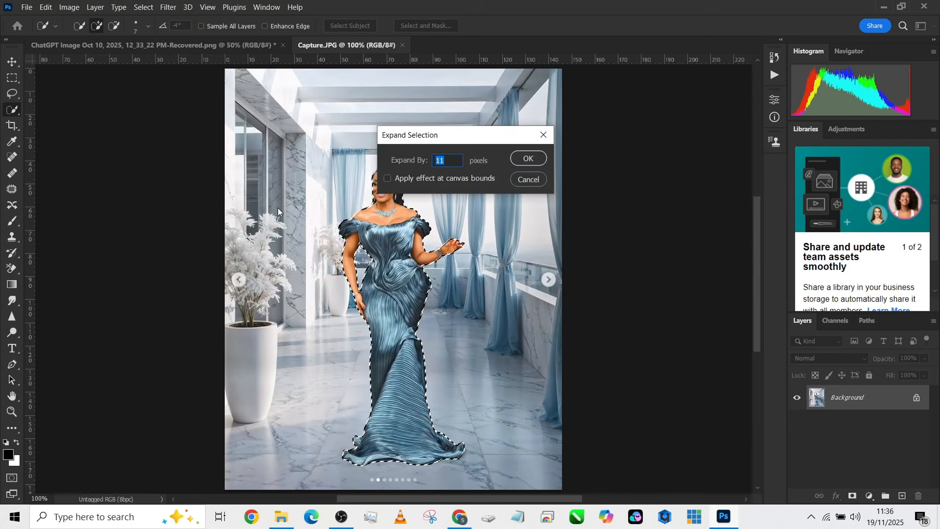
type("13")
key("Return")
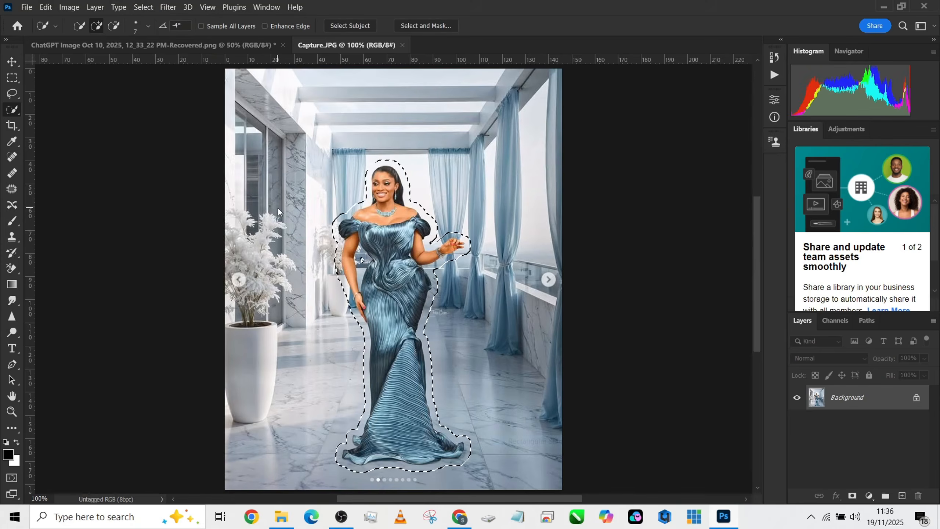
Step: Remove the woman with a Content-Aware fill at 100% opacity in Normal mode and clear the selection
right_click(362, 259)
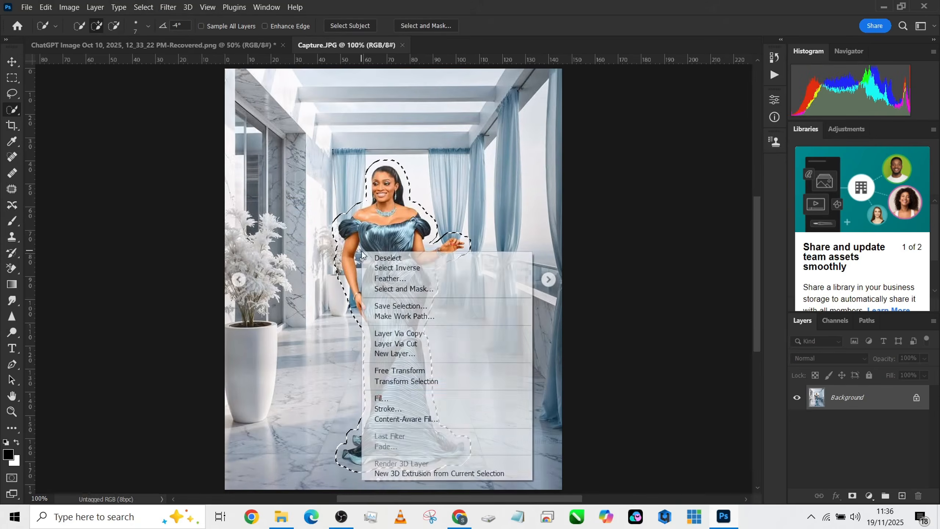
left_click(399, 397)
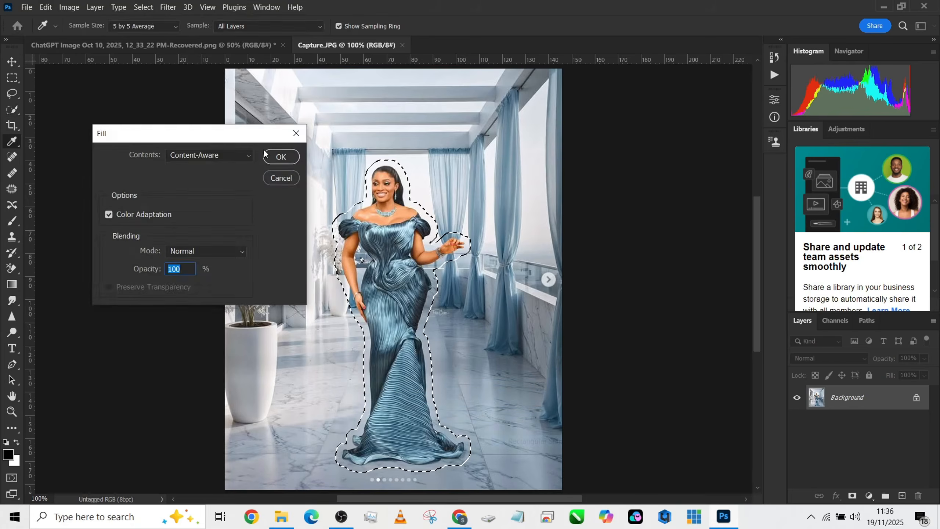
left_click(281, 157)
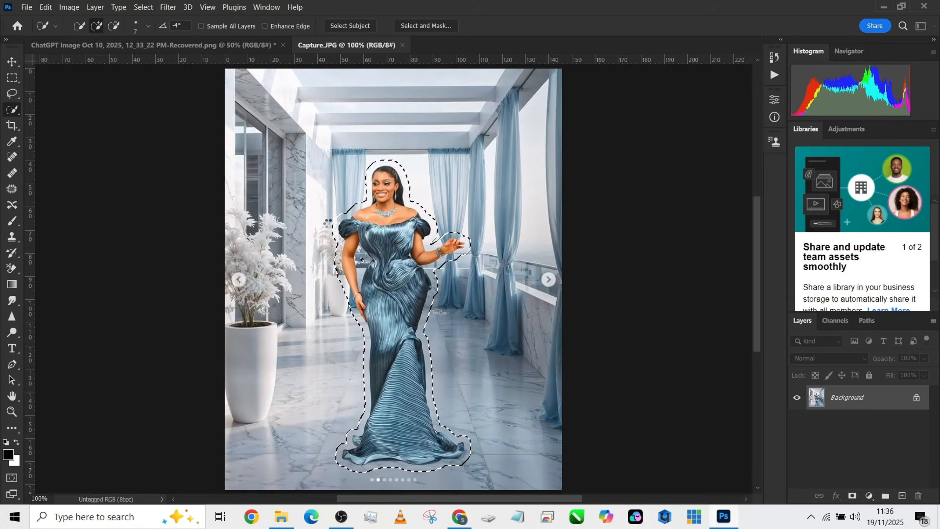
key("ctrl+d")
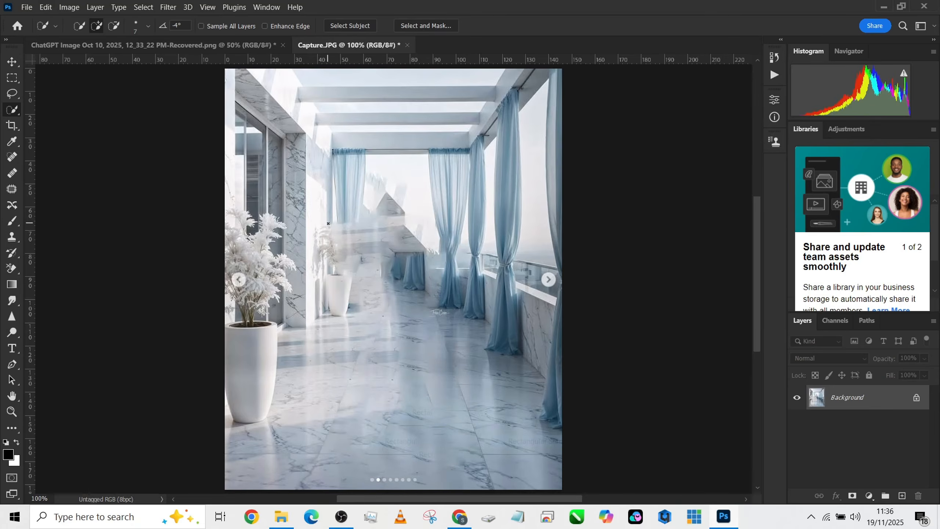
Step: Crop the narrow strip with the row of dots off the lower edge of the image
scroll(382, 480, "down", 1)
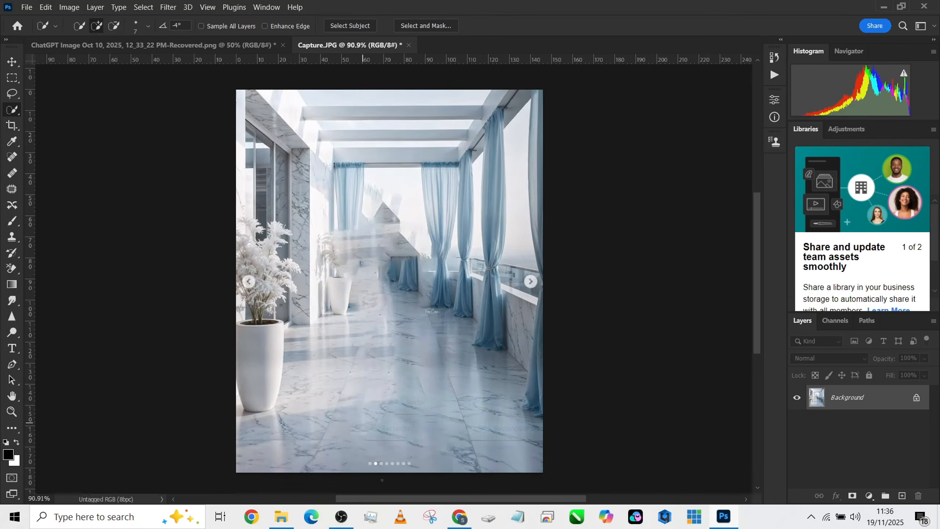
key("c")
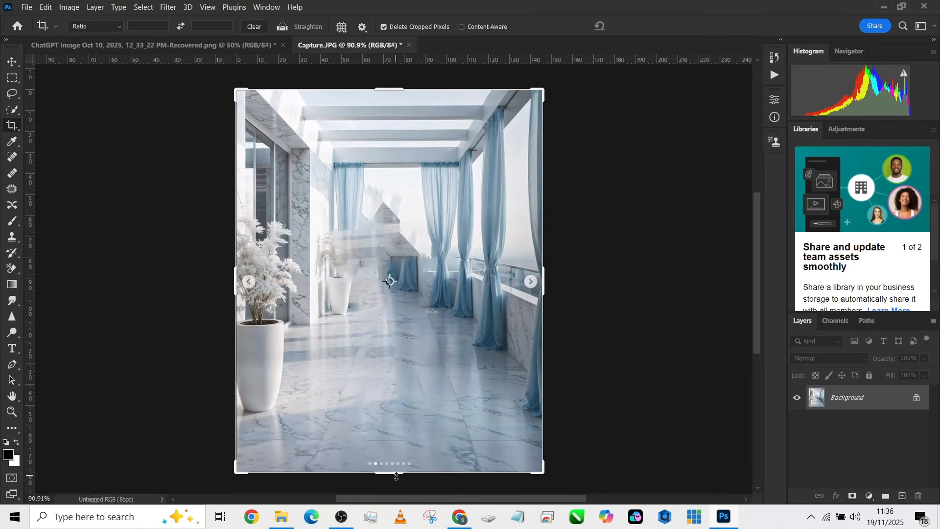
left_click_drag(397, 477, 400, 471)
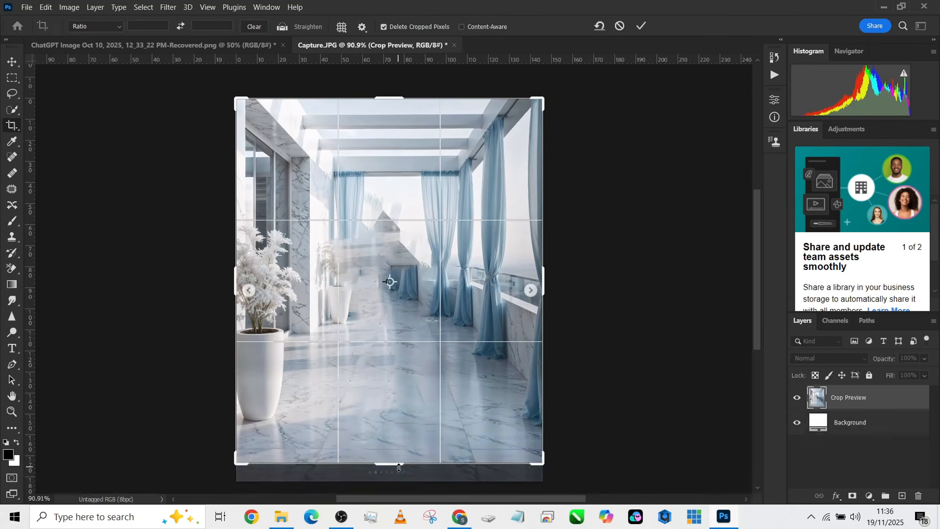
key("Return")
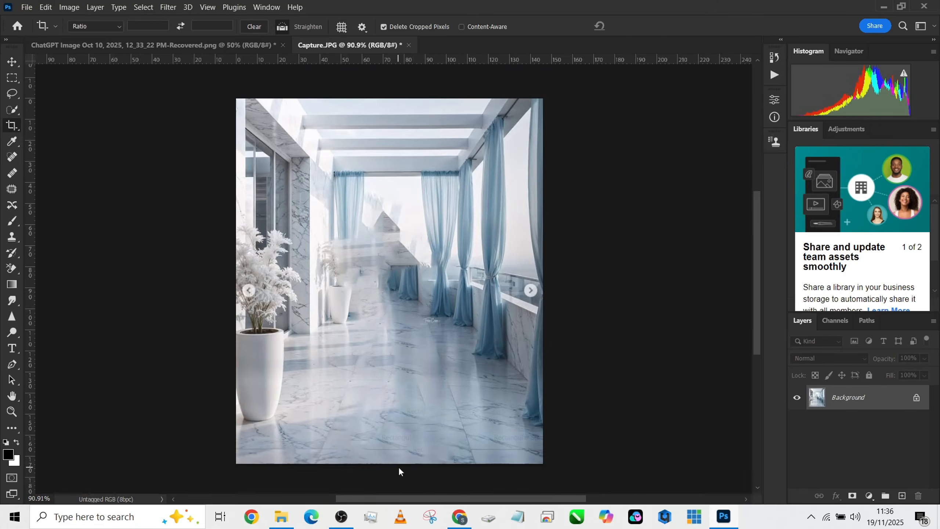
Step: Save a JPEG copy of the cleaned background as Capturesvs in the tutorial folder at quality 12, Baseline (Standard)
key("ctrl+alt+s")
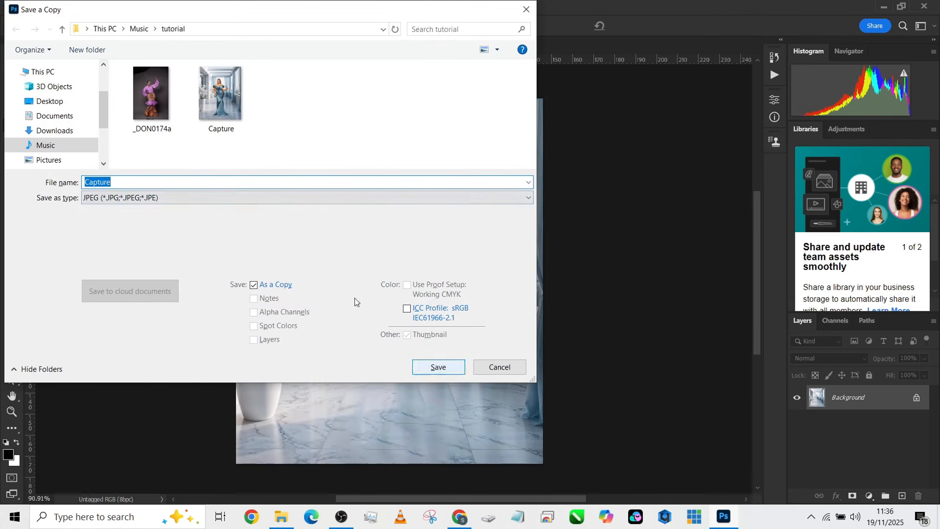
left_click(311, 182)
type("svs")
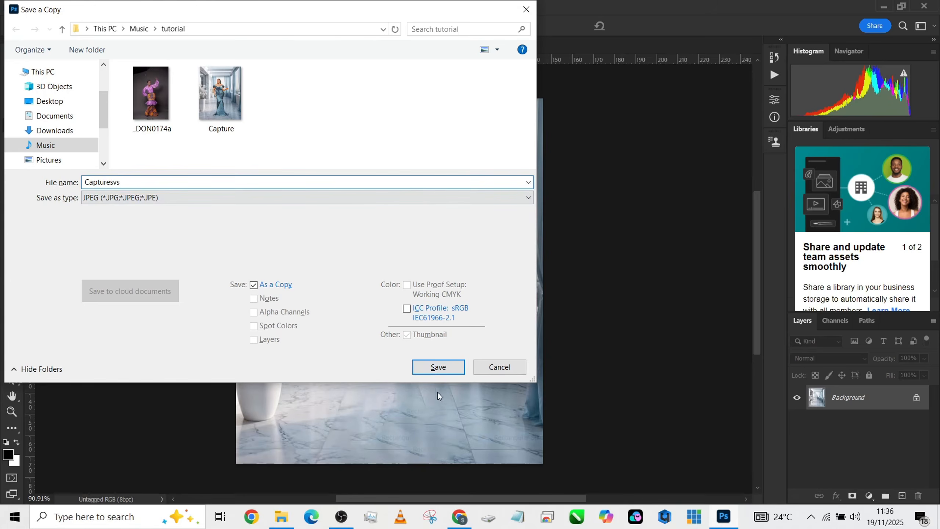
left_click(438, 367)
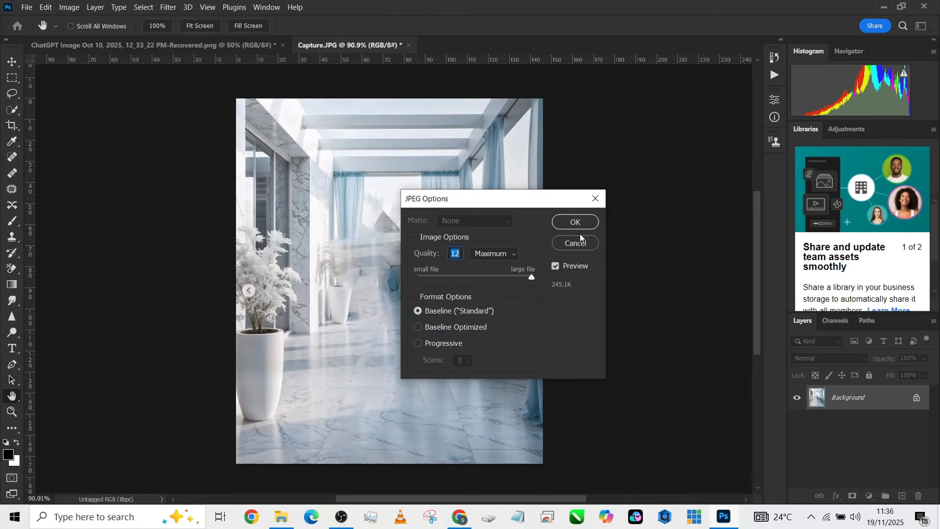
left_click(581, 225)
key("c")
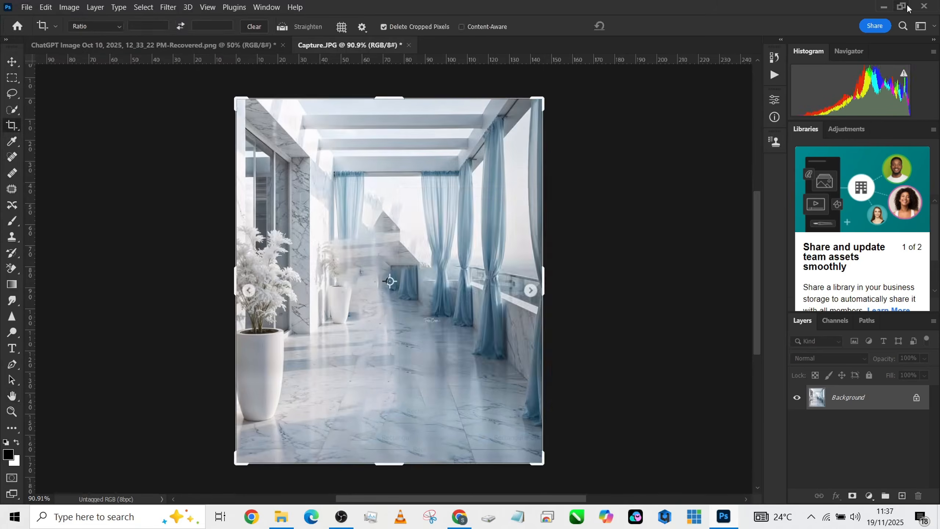
Step: Switch to the tutorial folder in File Explorer and show its files as extra large icons
left_click(884, 7)
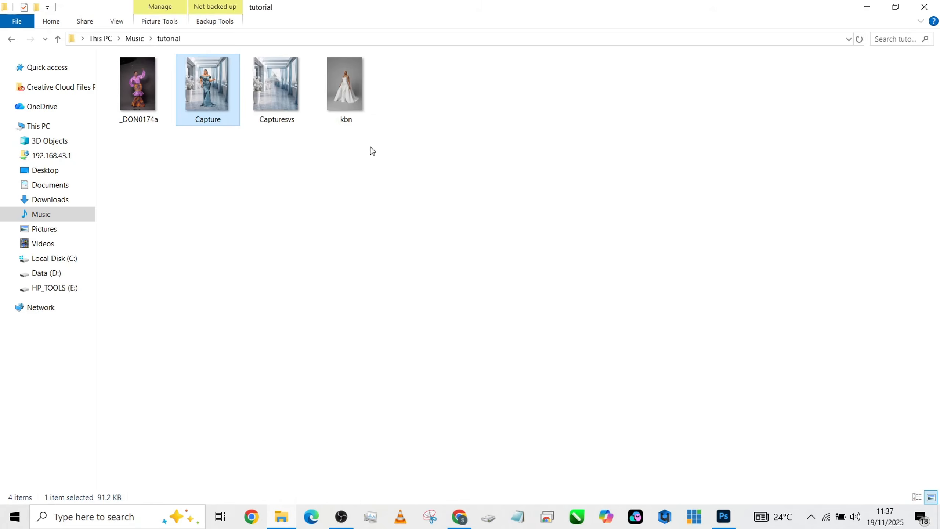
right_click(321, 232)
mouse_move(454, 240)
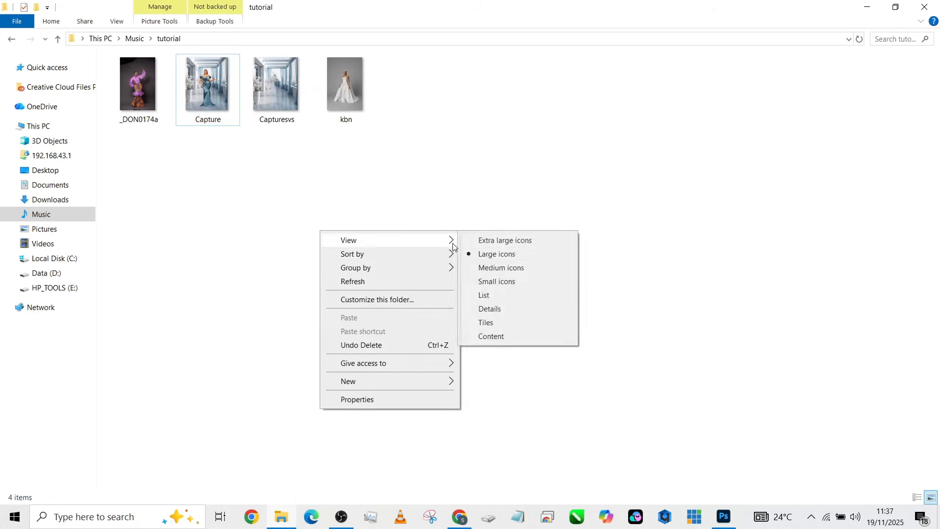
left_click(502, 240)
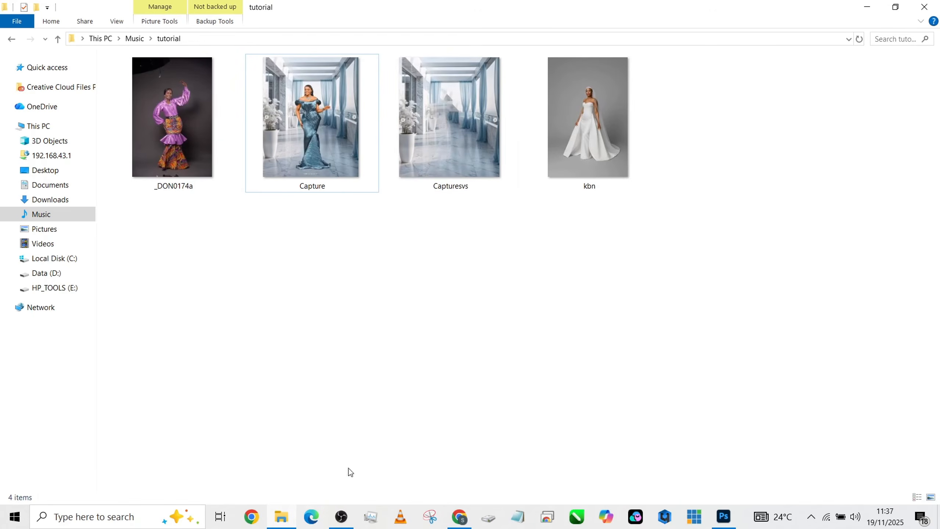
Step: Switch to Chrome and open chatgpt.com in a new tab
left_click(460, 517)
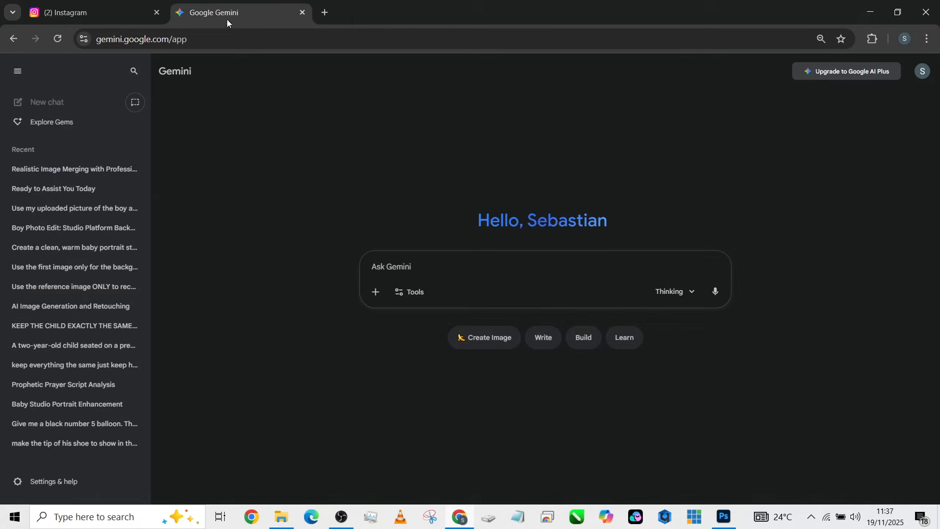
left_click(323, 17)
left_click(319, 39)
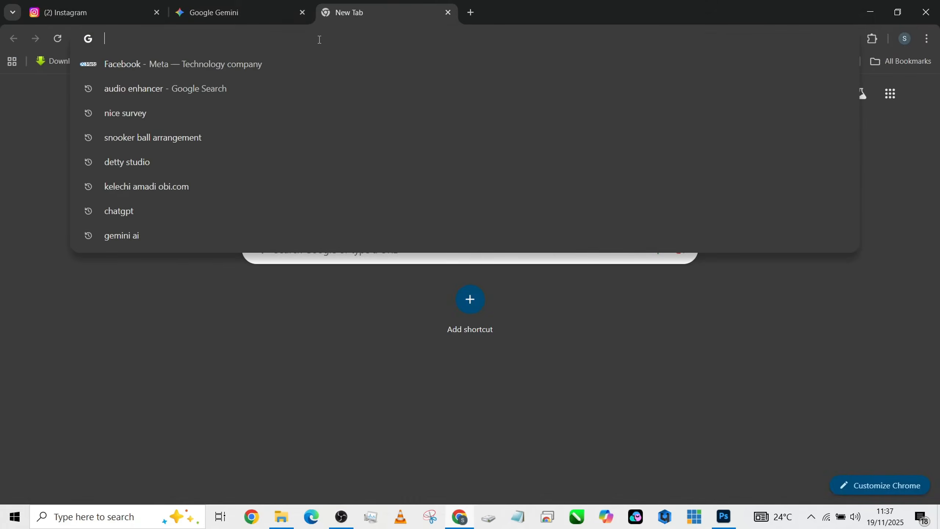
type("chatgpt.com")
key("Return")
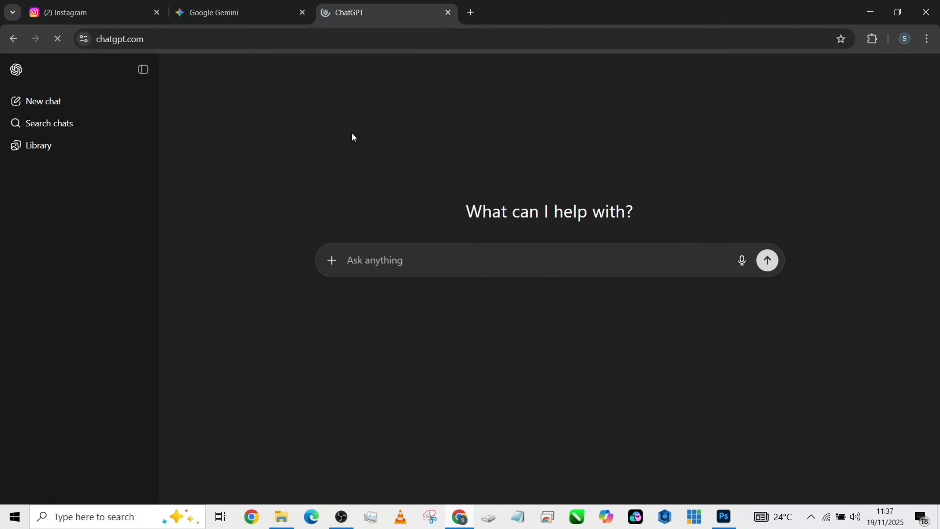
Step: Try to attach Capturesvs.jpg from the tutorial folder to the new ChatGPT chat and return to the chat page
left_click(860, 22)
left_click_drag(454, 105, 395, 271)
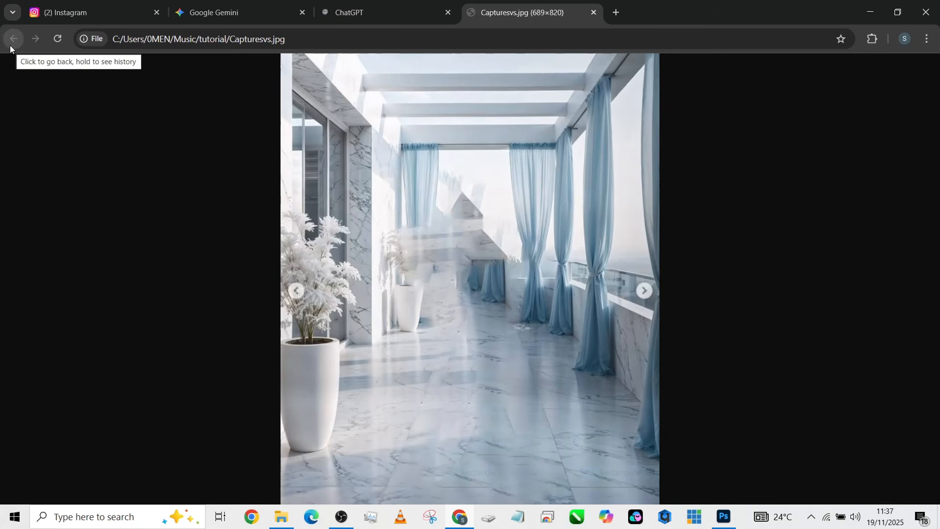
left_click(395, 11)
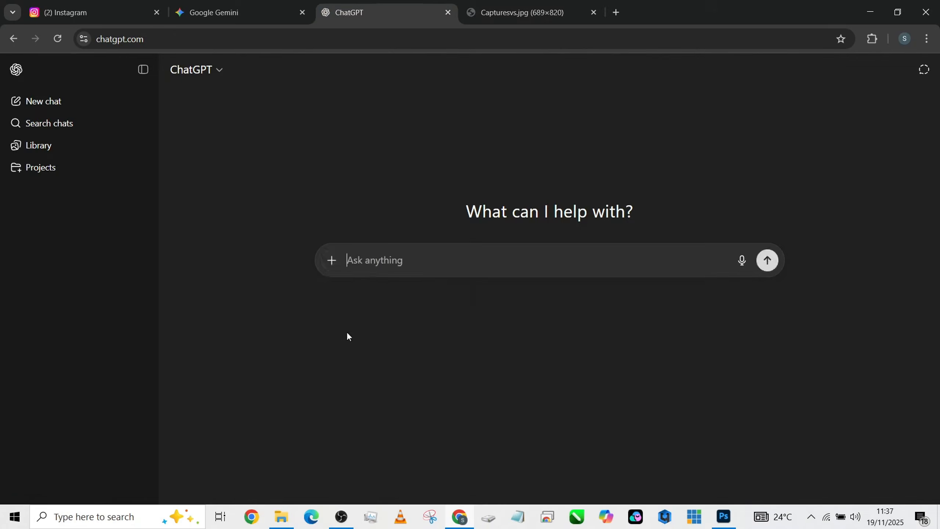
Step: Attach the Capturesvs image from the tutorial folder in Music to the new chat
left_click(332, 261)
left_click(371, 288)
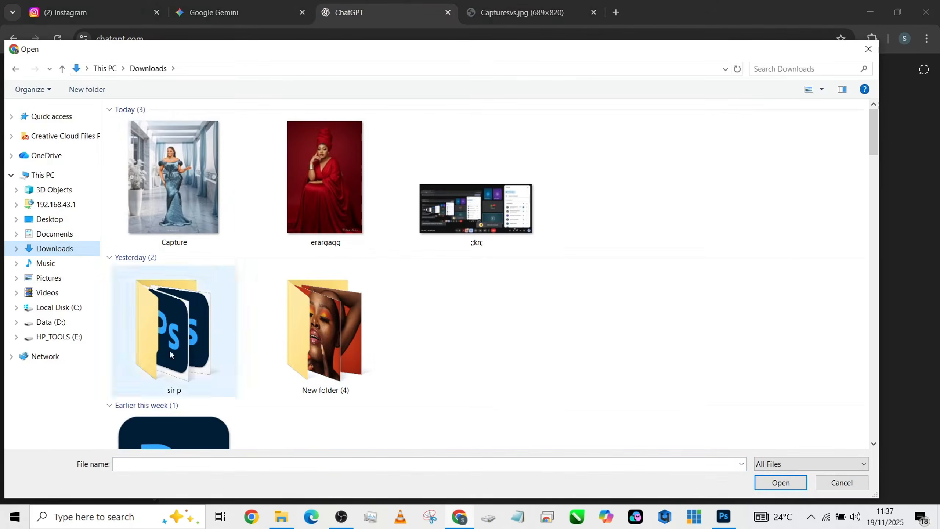
left_click(56, 265)
double_click(143, 132)
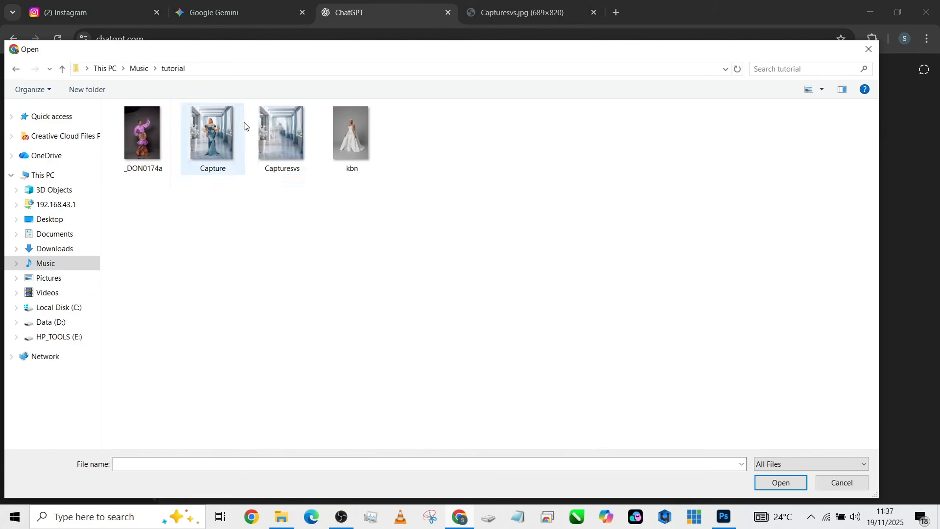
left_click(285, 124)
left_click(770, 482)
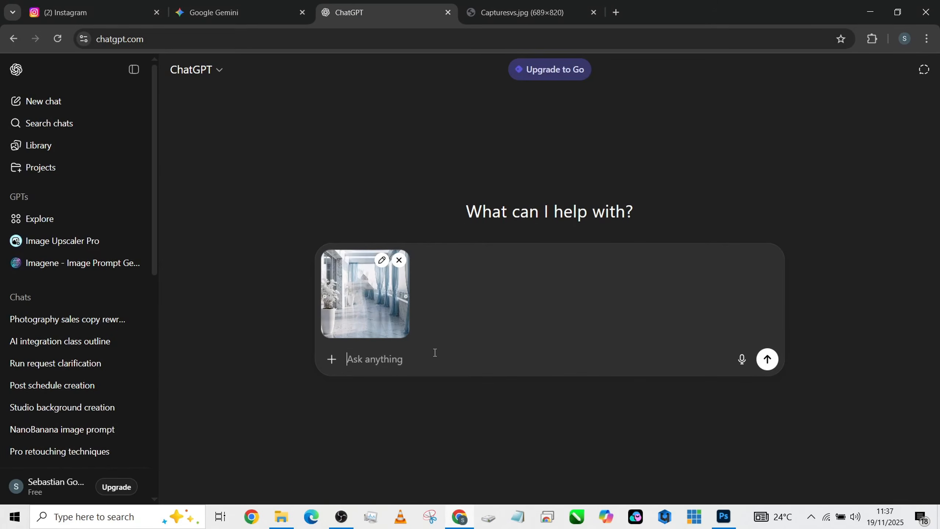
Step: Send the prompt "regenerate the baground for me make the colour to be purple and orange" with the attached image
type("regenerate")
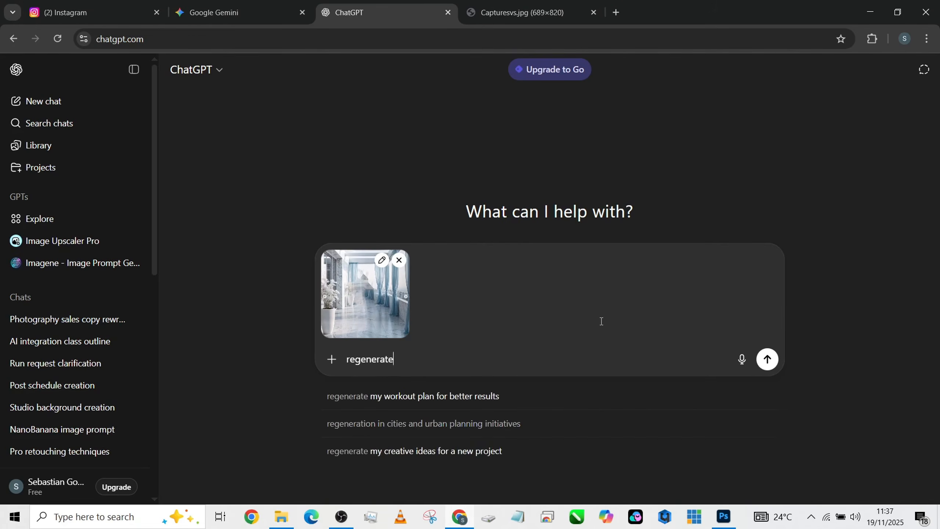
type(" the ")
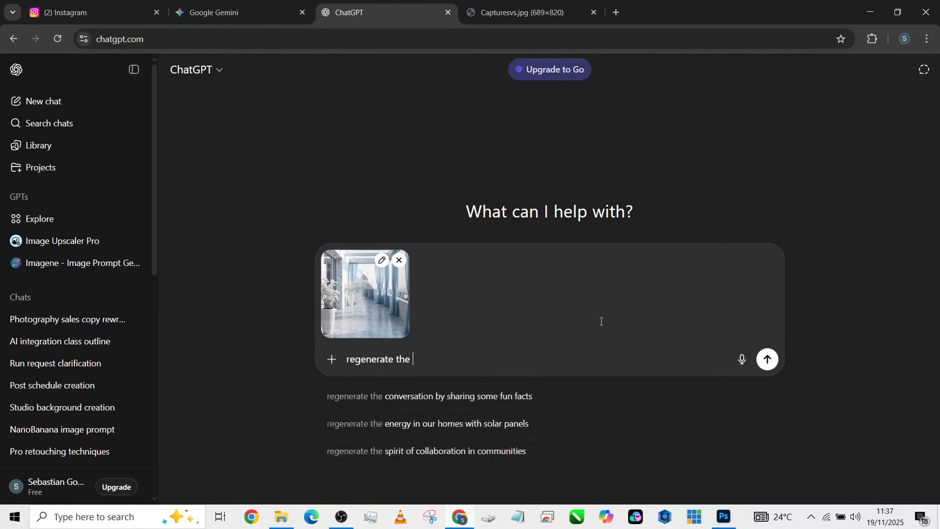
type("bagrou")
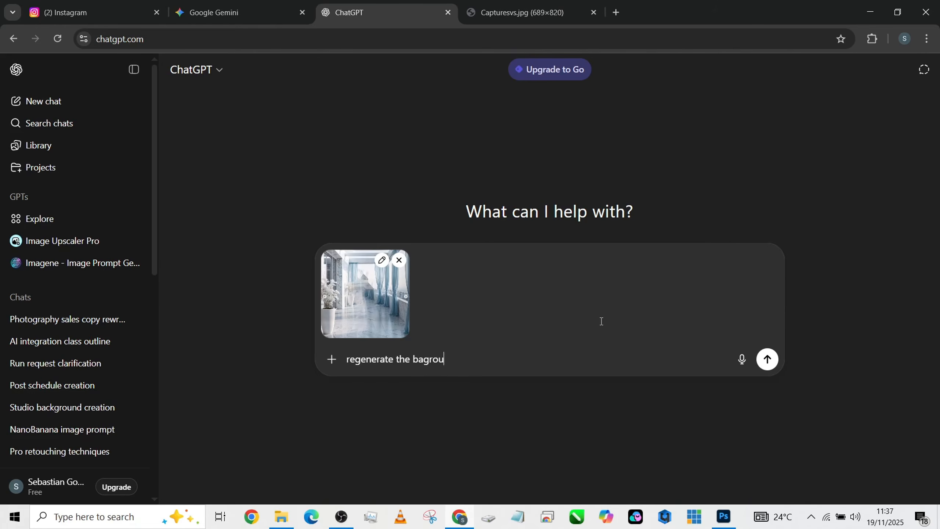
type("nd for me make")
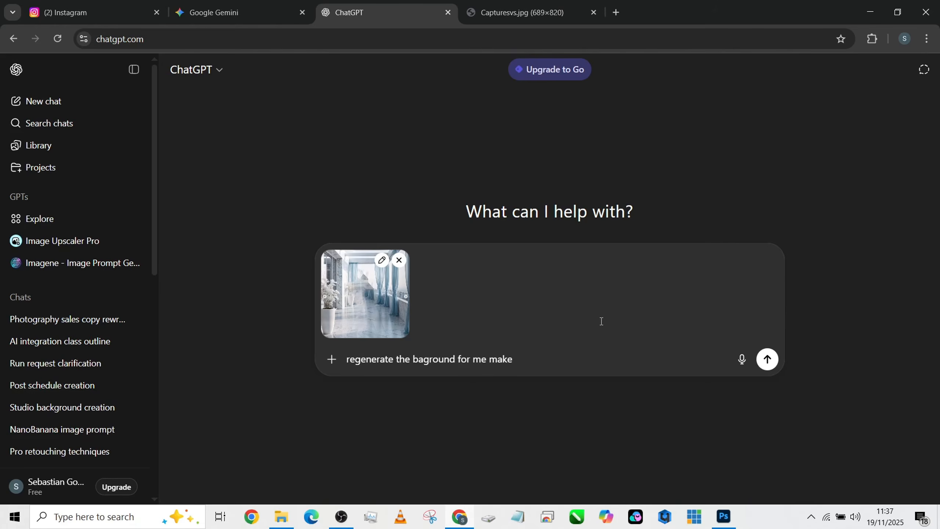
key("BackSpace")
key("BackSpace")
key("BackSpace")
type("make the colour to be")
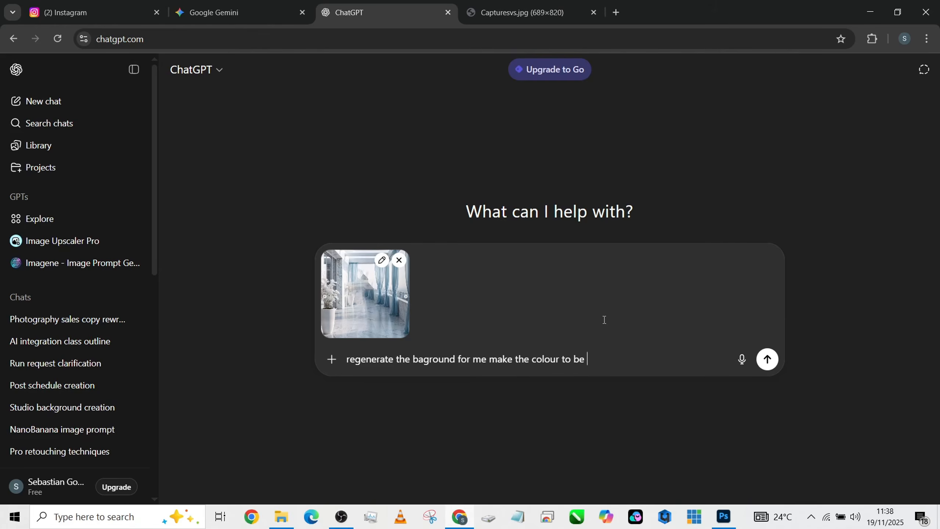
type(" purple and orange")
key("Return")
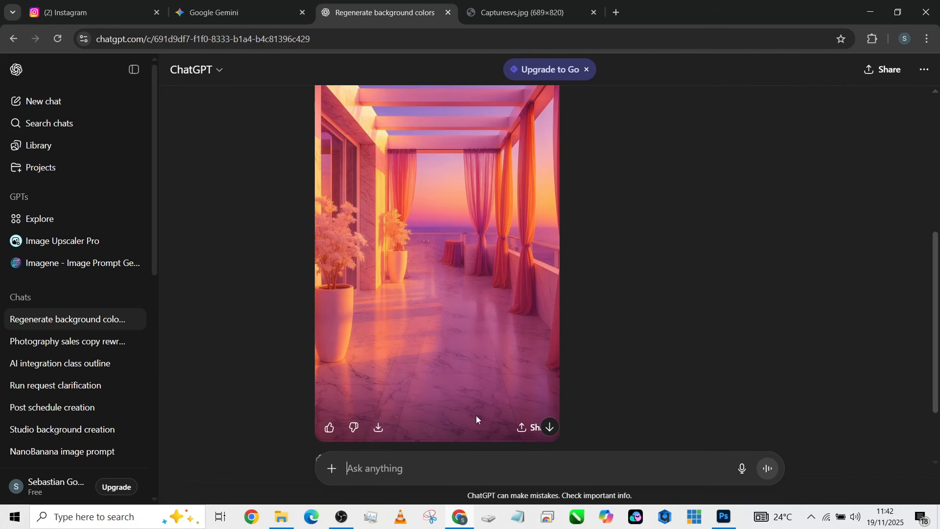
Step: Download the generated purple and orange background as a PNG into the tutorial folder in Music, keeping the suggested file name
left_click(547, 431)
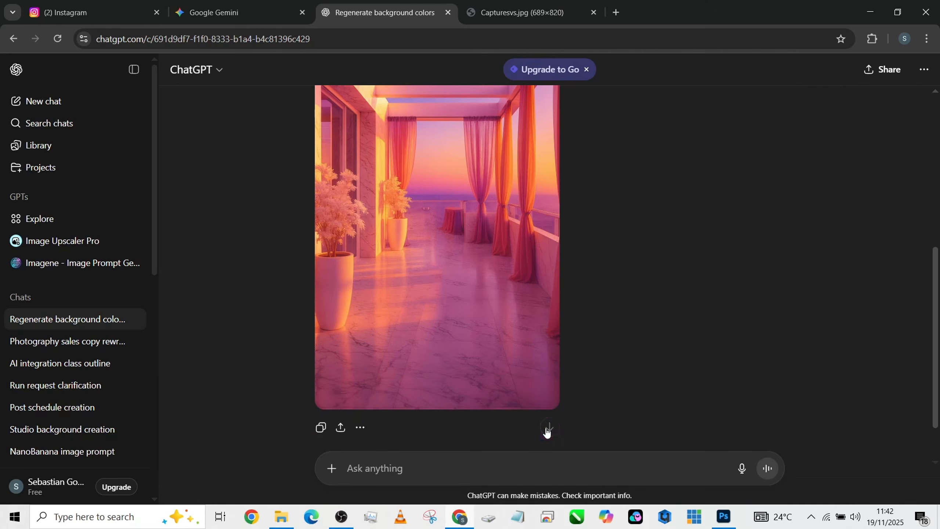
scroll(535, 307, "up", 4)
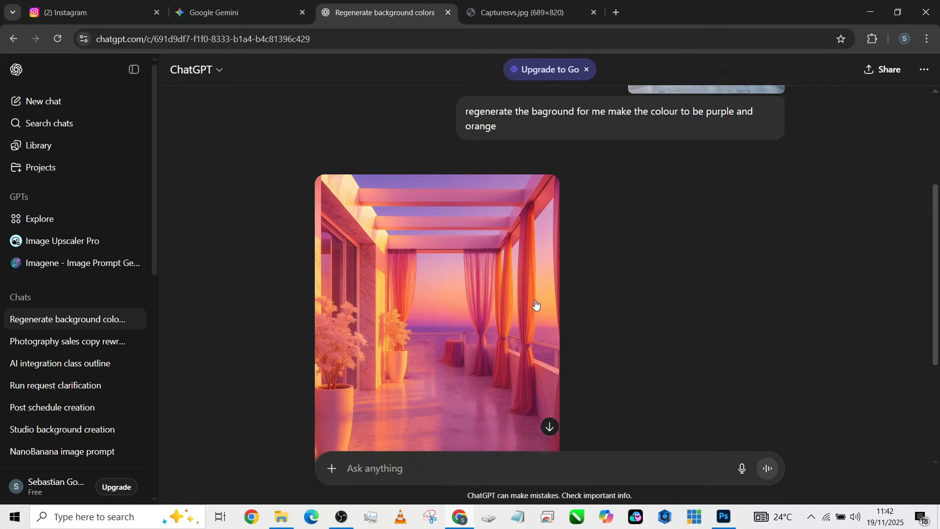
scroll(518, 304, "down", 2)
scroll(513, 303, "down", 3)
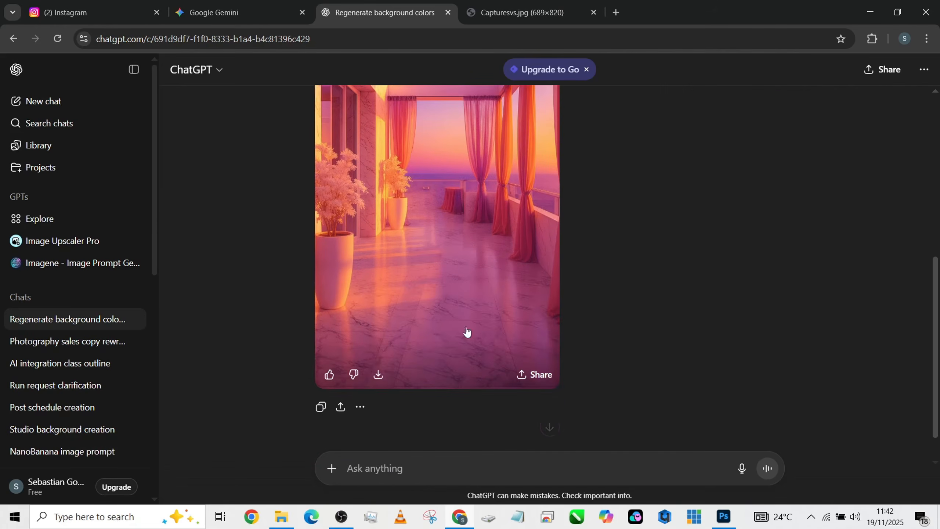
left_click(376, 374)
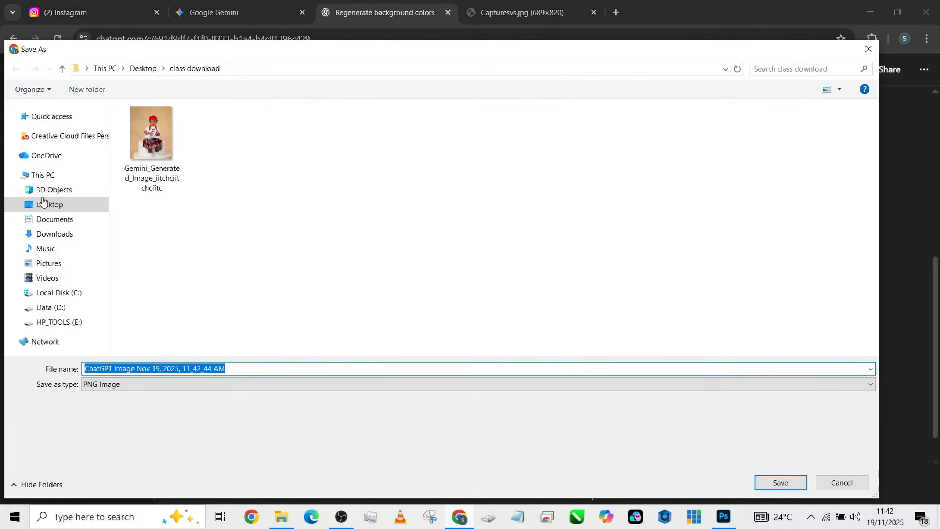
left_click(50, 263)
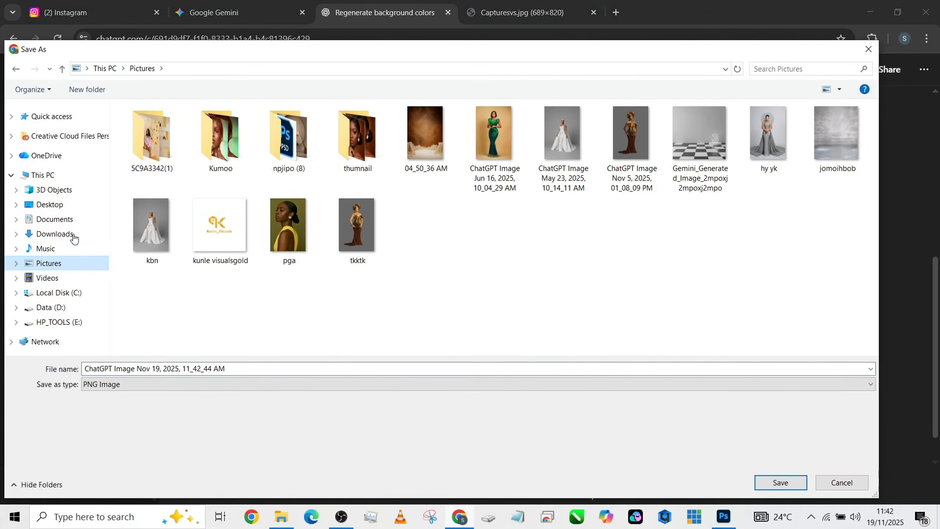
left_click(54, 250)
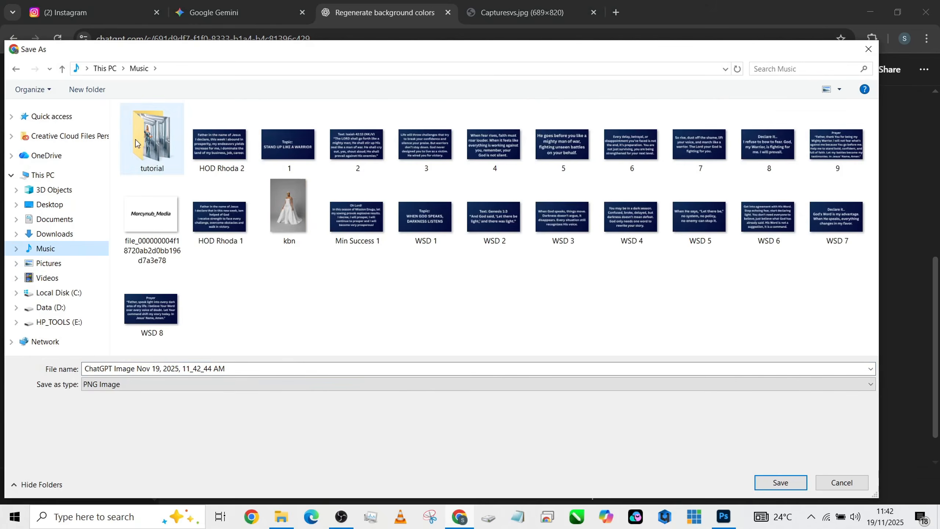
double_click(151, 135)
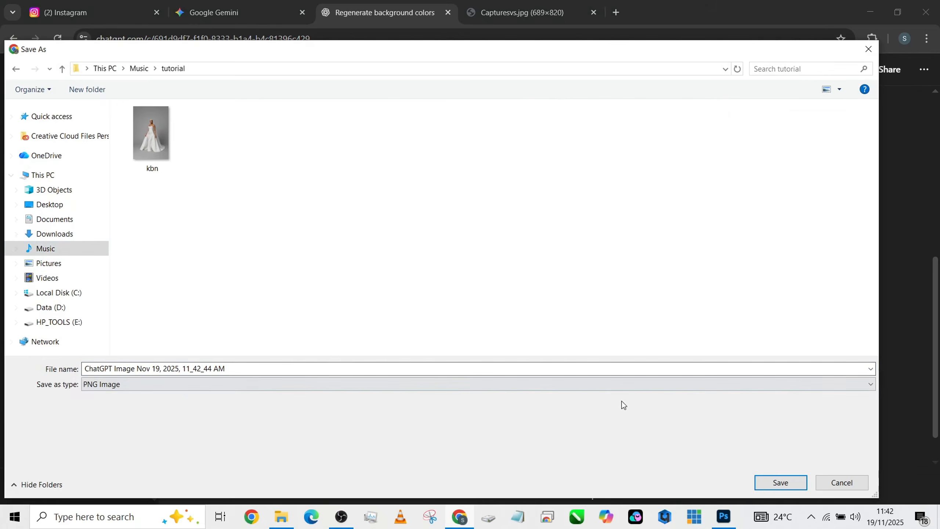
left_click(765, 485)
Step: Ask ChatGPT for a working prompt to merge the background and own image in nano, very realistic with shadows, highlights and matching colors
scroll(510, 288, "up", 1)
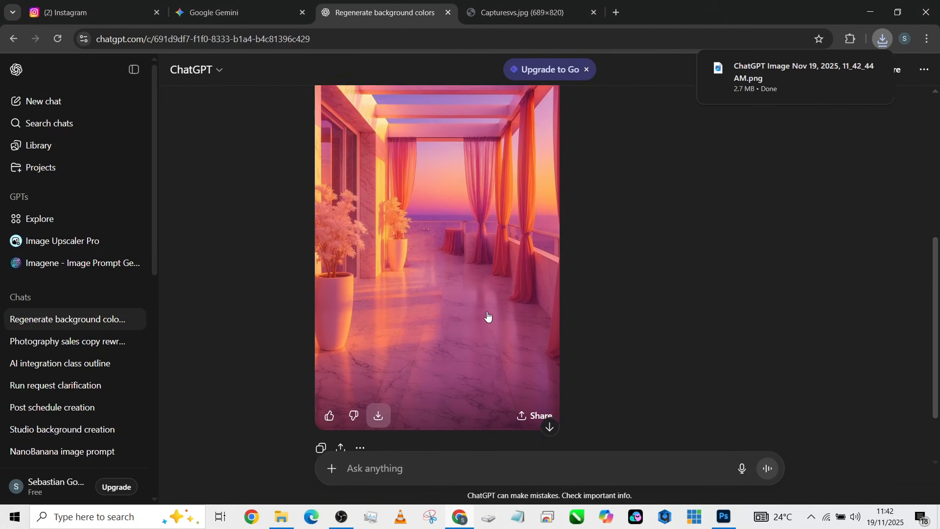
scroll(487, 317, "down", 2)
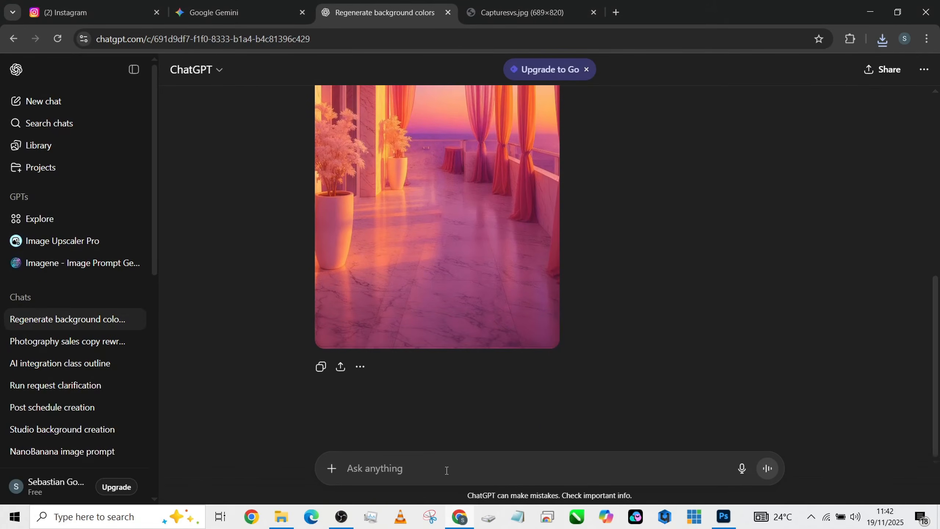
type("i wan")
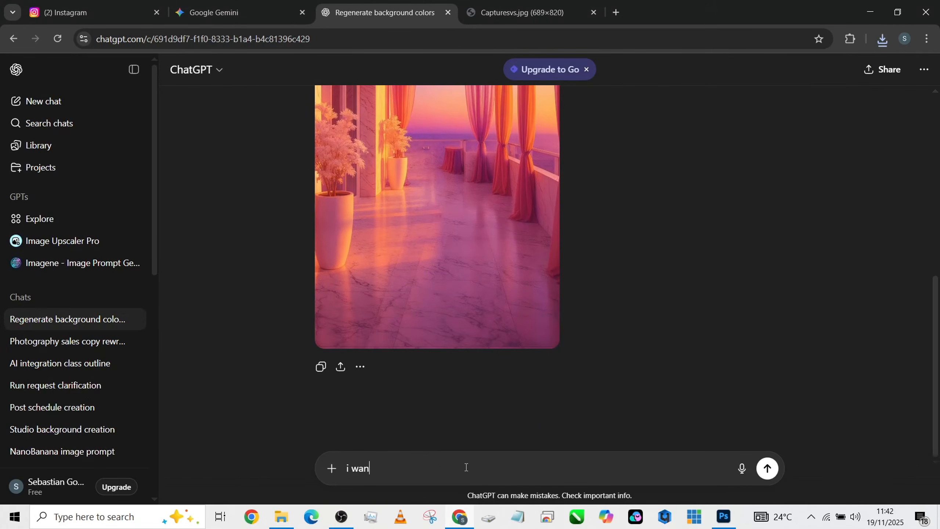
type("t to merge bagr")
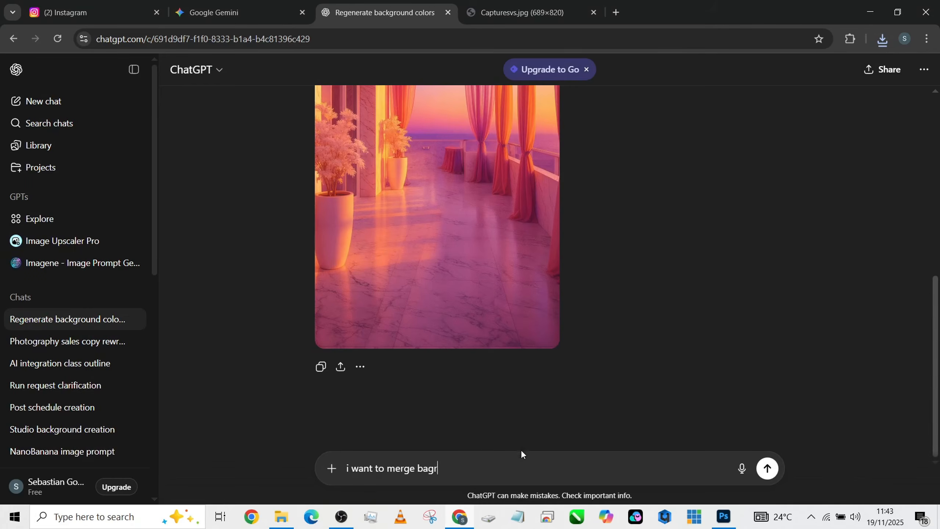
type("ound and my own")
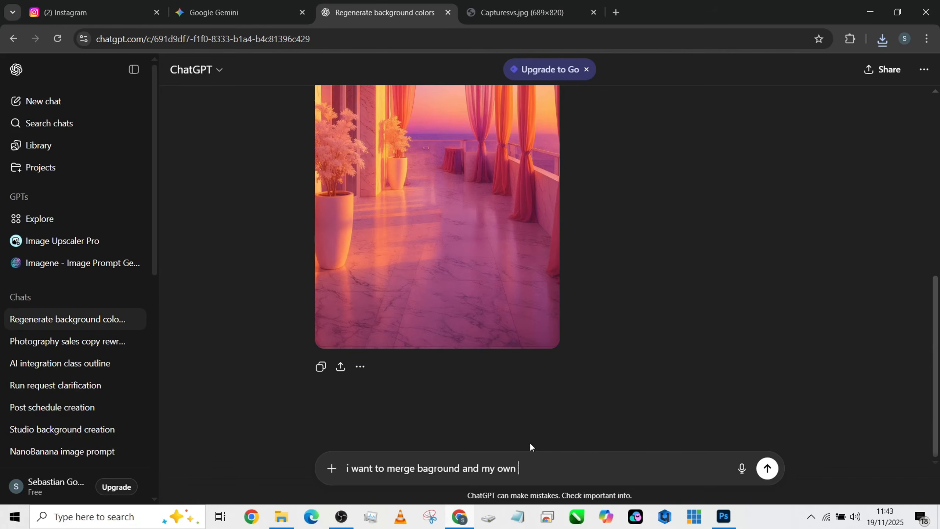
type(" image toget")
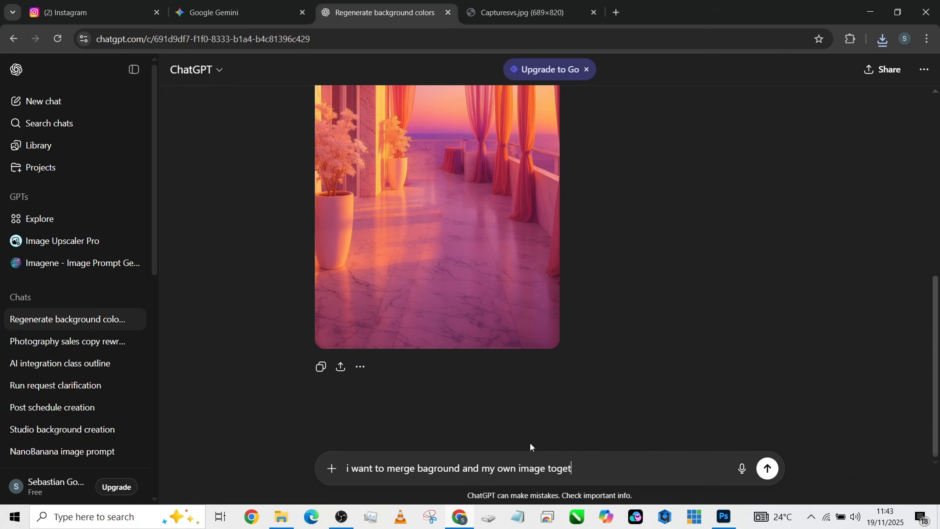
type("her in nano and i want it ver")
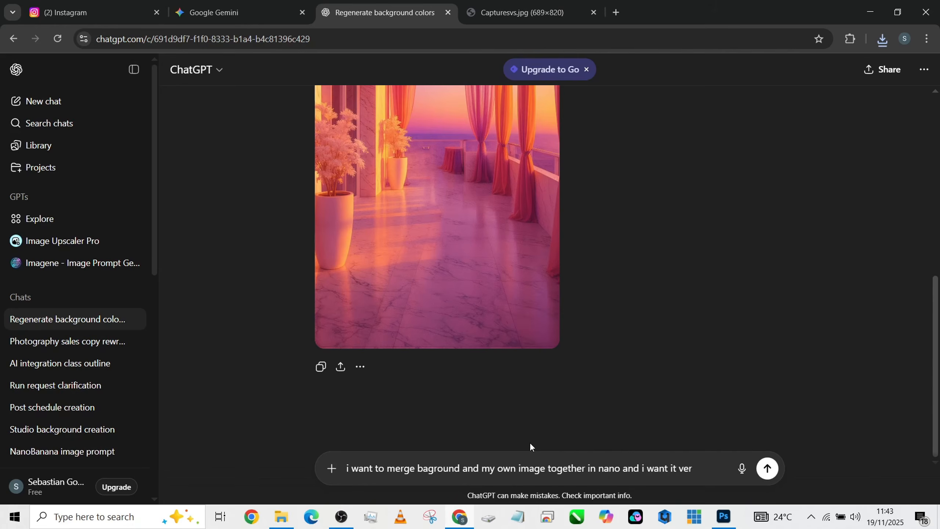
type("y realistiv")
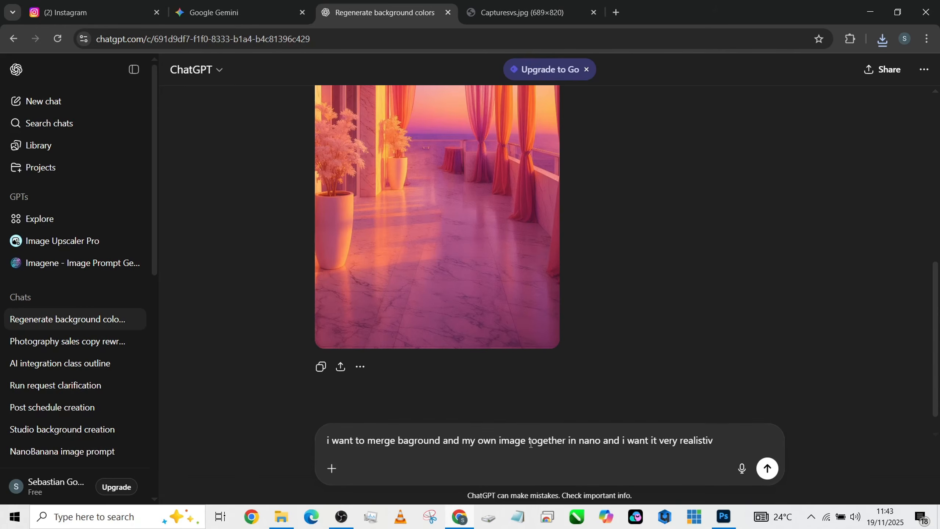
key("BackSpace")
type("c with shadows ")
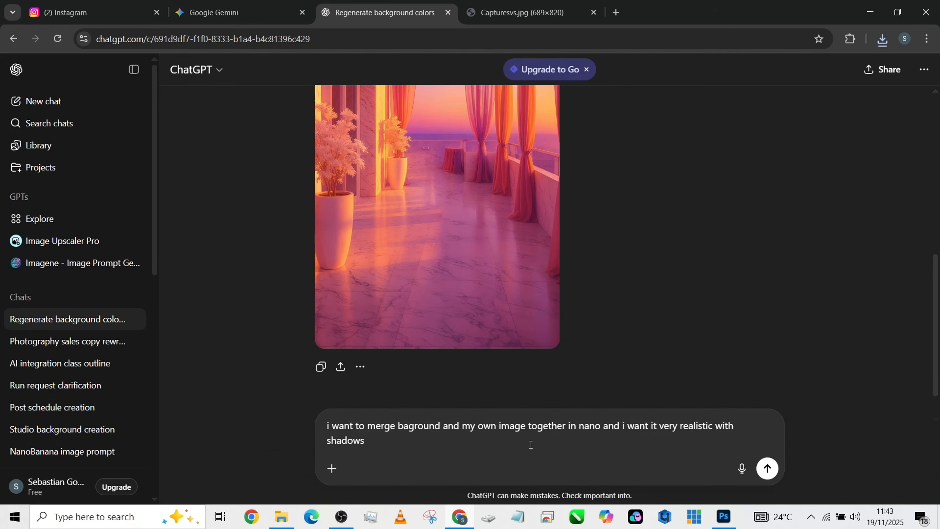
type("highlights and colo")
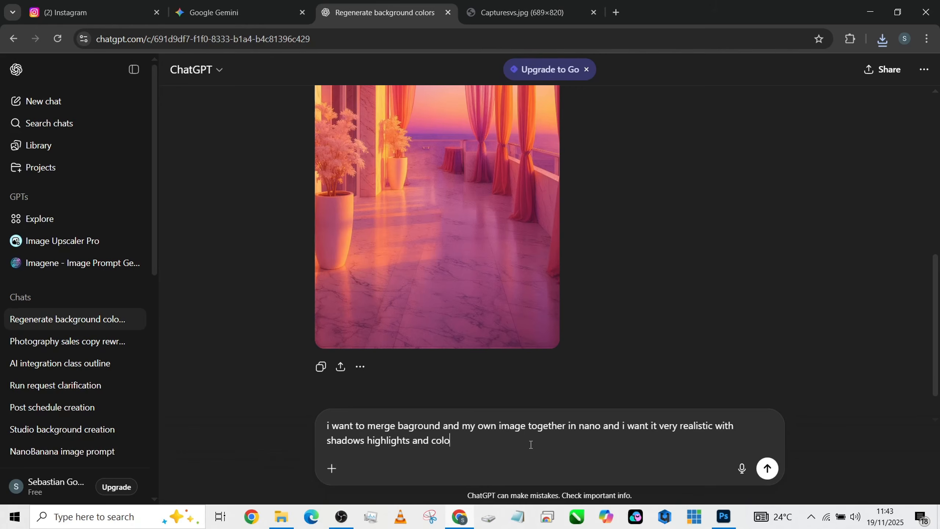
type("rs macthing give me a pronm")
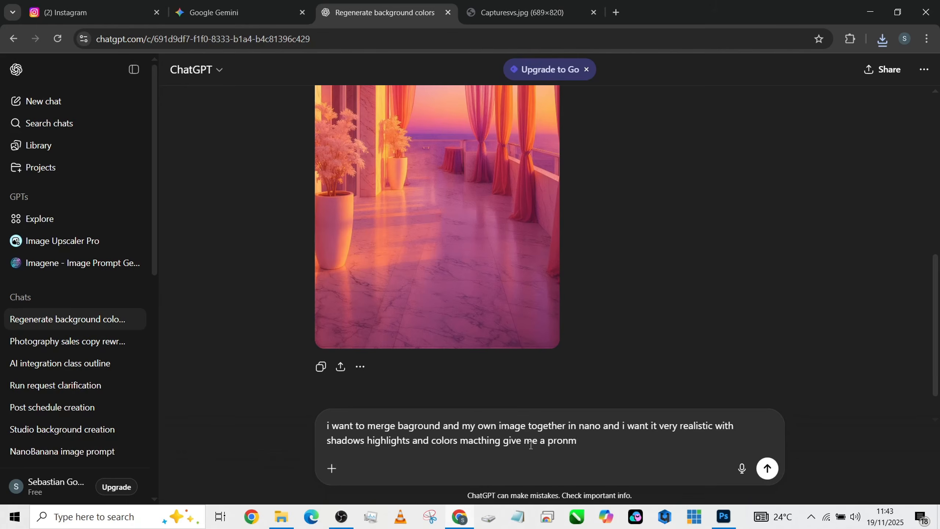
key("BackSpace")
key("BackSpace")
type("mpt that can work")
key("shift+Return")
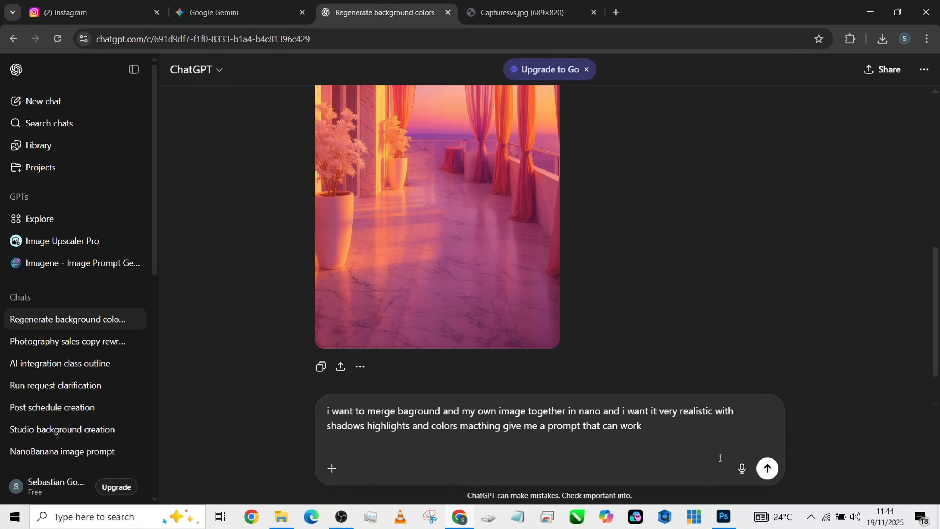
left_click(768, 468)
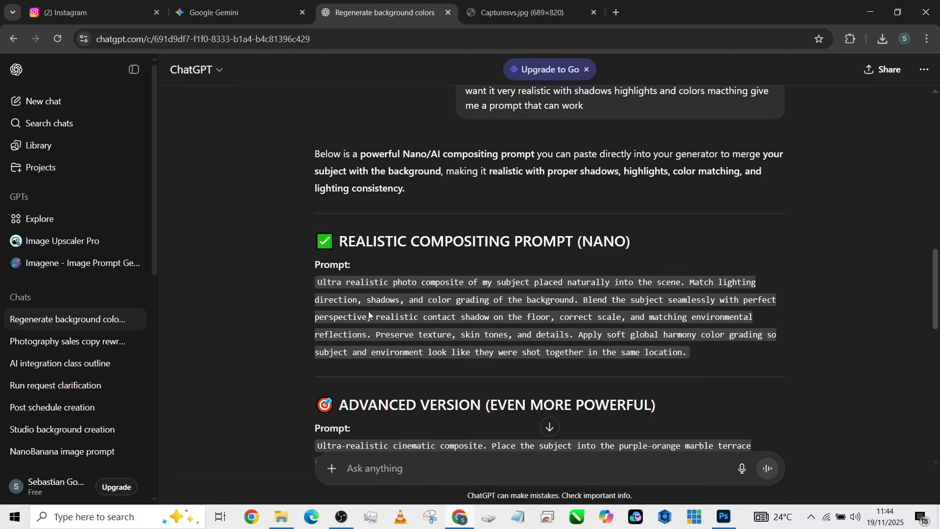
Step: Review the suggested compositing prompts and copy the full prompt text under "ADVANCED VERSION (EVEN MORE POWERFUL)"
scroll(511, 326, "down", 4)
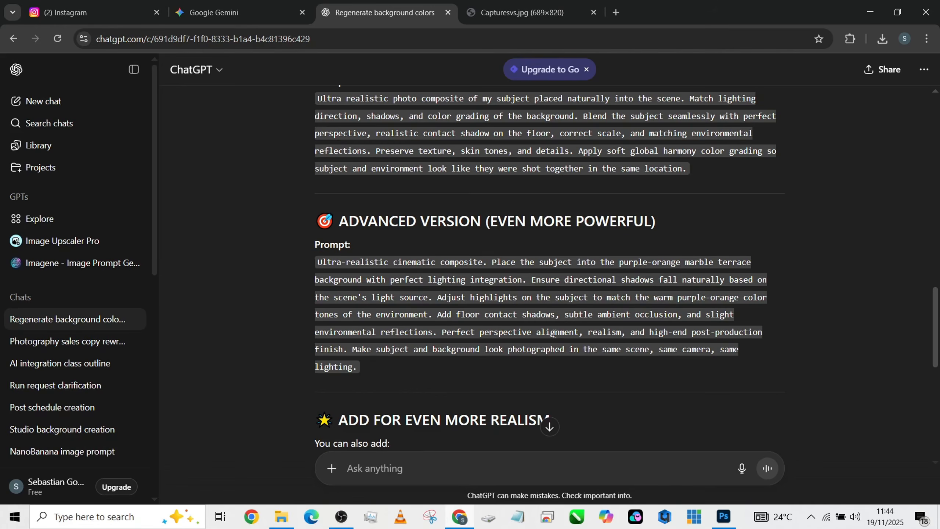
scroll(548, 426, "down", 3)
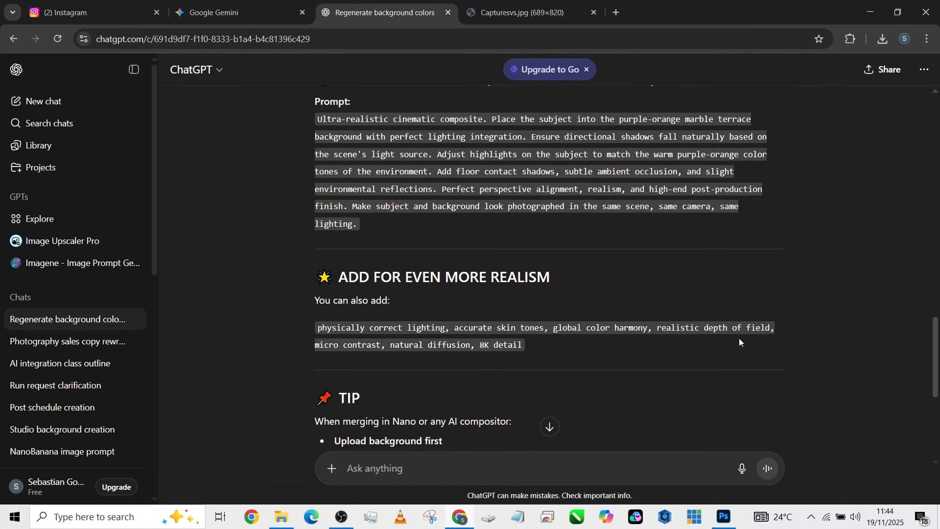
scroll(740, 339, "down", 2)
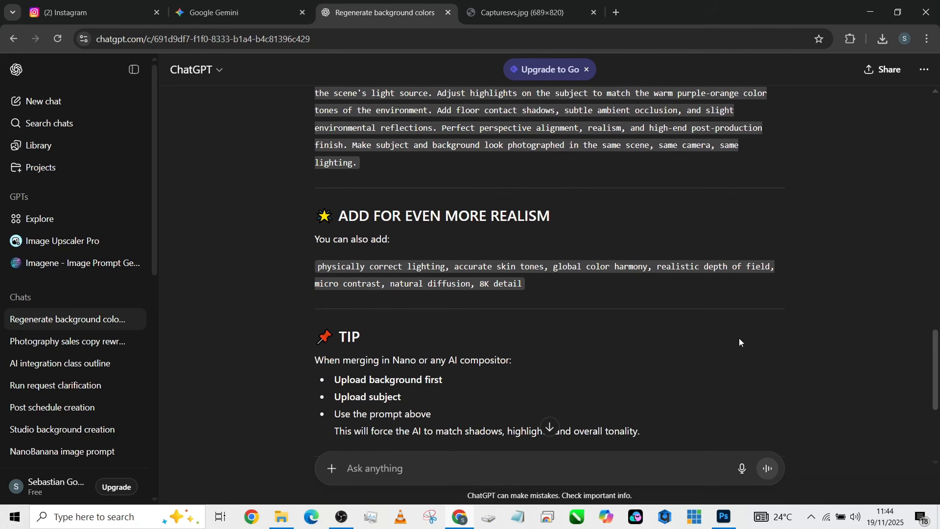
scroll(740, 340, "up", 8)
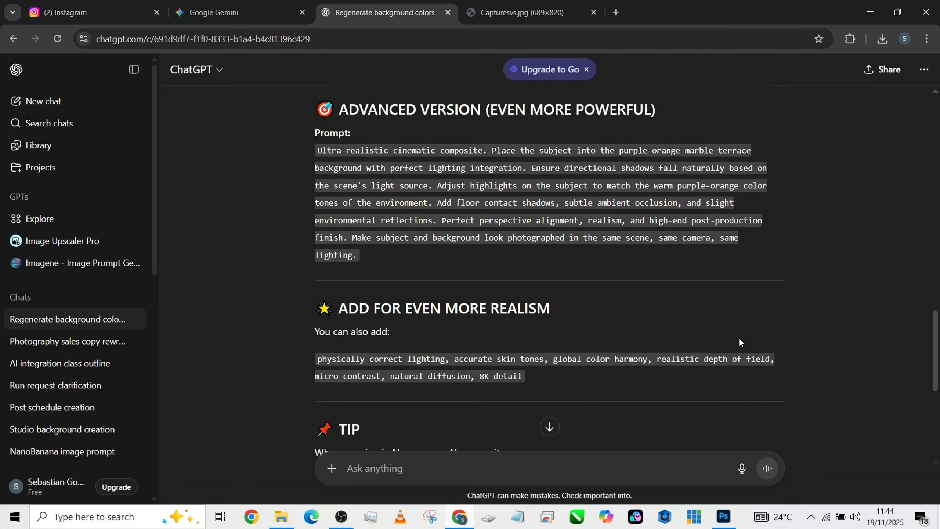
scroll(472, 190, "down", 3)
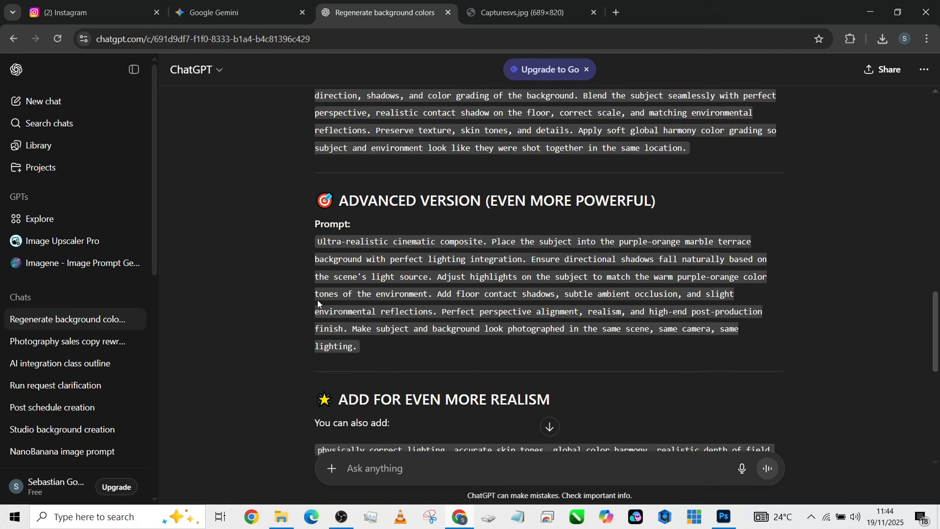
left_click_drag(315, 244, 659, 347)
key("ctrl+c")
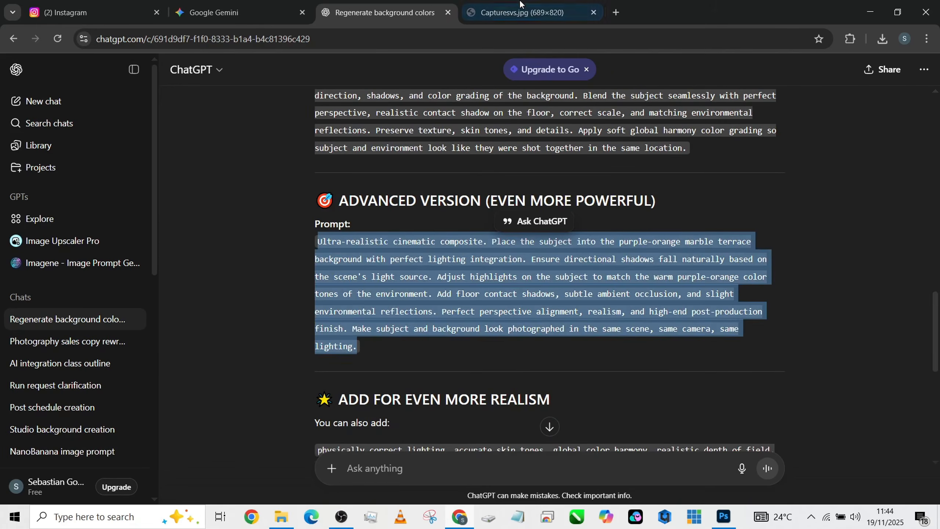
Step: Paste the copied "Ultra-realistic cinematic composite" prompt from ChatGPT into a new Gemini chat
left_click(239, 14)
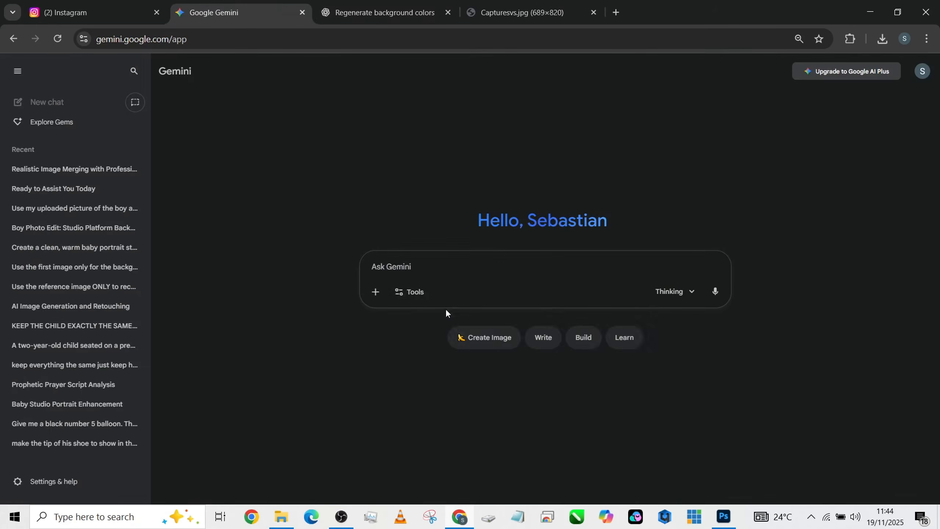
key("ctrl+v")
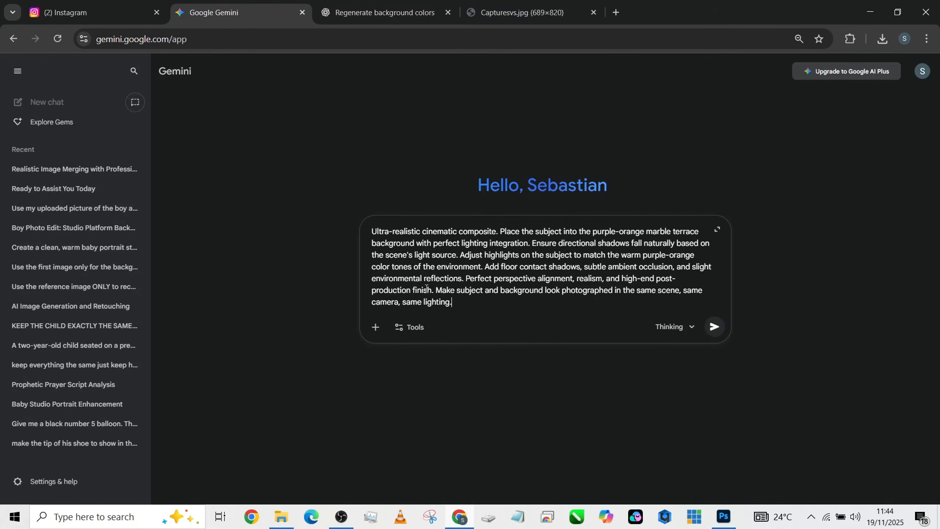
Step: Try appending ChatGPT's extra realism keywords, from "physically correct lighting" to "8K detail", to the Gemini prompt, and undo the addition
key("shift+Return")
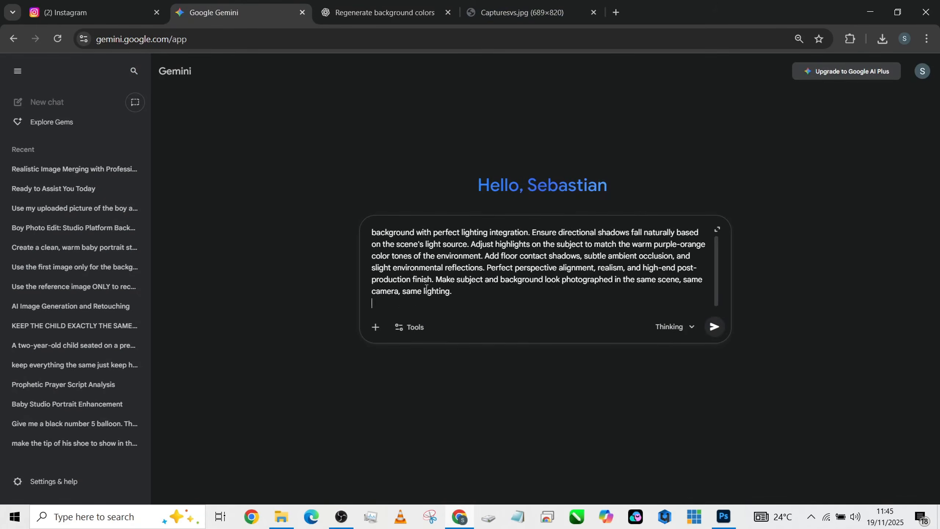
left_click(383, 18)
scroll(480, 432, "down", 5)
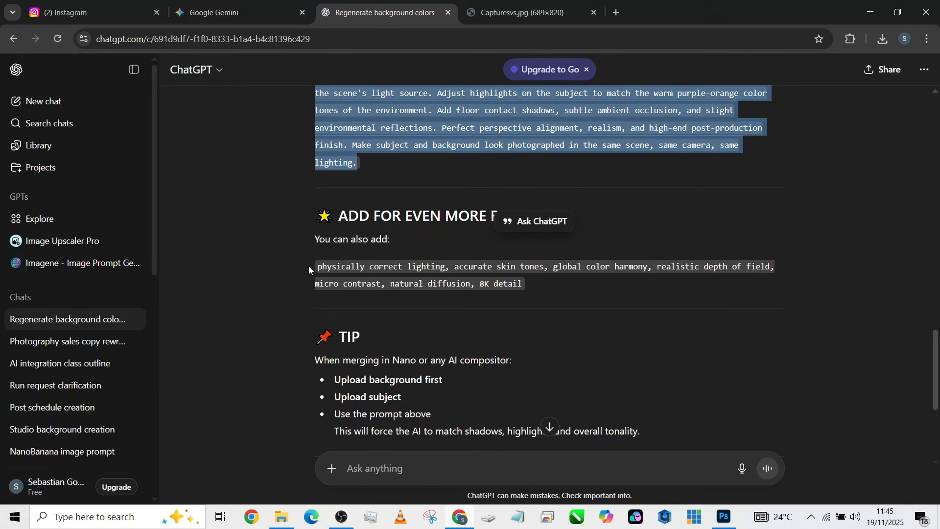
left_click_drag(308, 265, 531, 296)
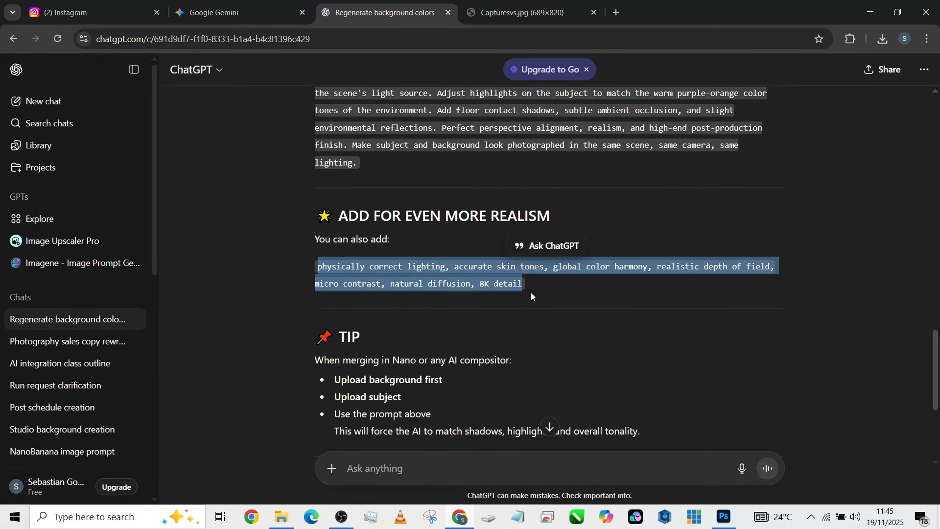
left_click(274, 17)
key("shift+Return")
type("physically correct lighting, accurate skin tones, global color harmony, realistic depth of field, micro contrast, natural diffusion, 8K detail")
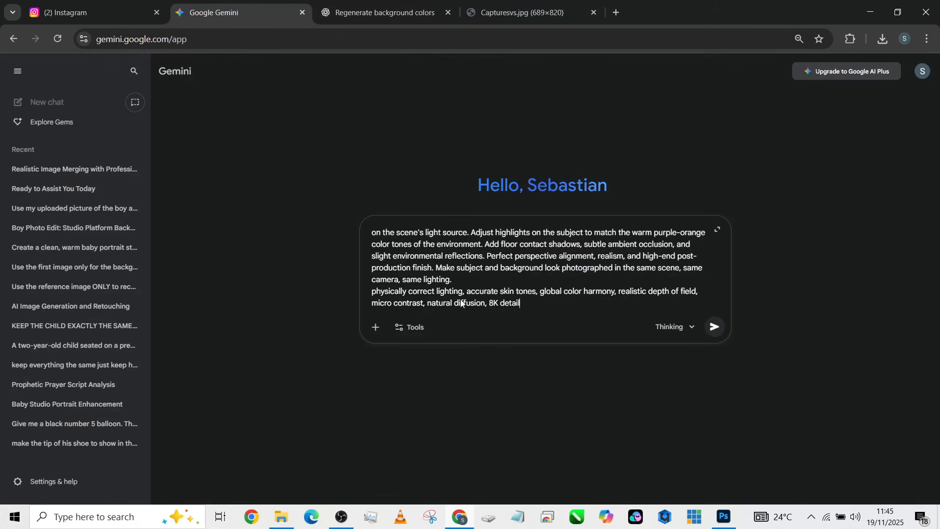
key("ctrl+z")
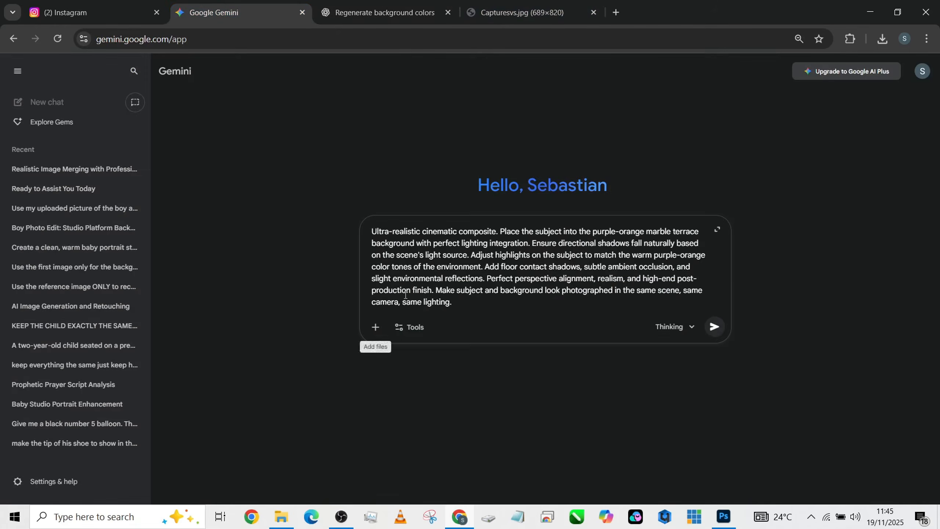
Step: Attach the purple and orange ChatGPT background and the _DON0174a portrait from the tutorial folder to the Gemini prompt and send it
left_click(870, 12)
left_click_drag(704, 151, 460, 290)
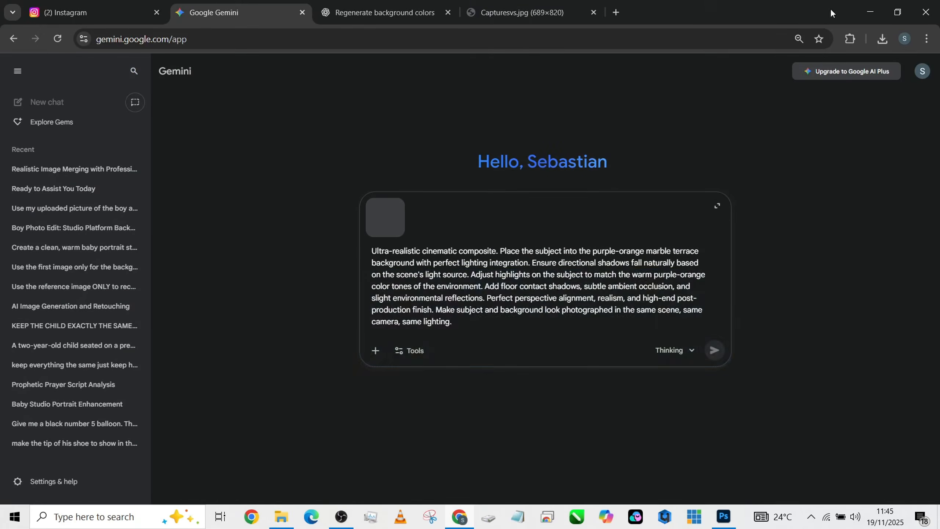
left_click(870, 13)
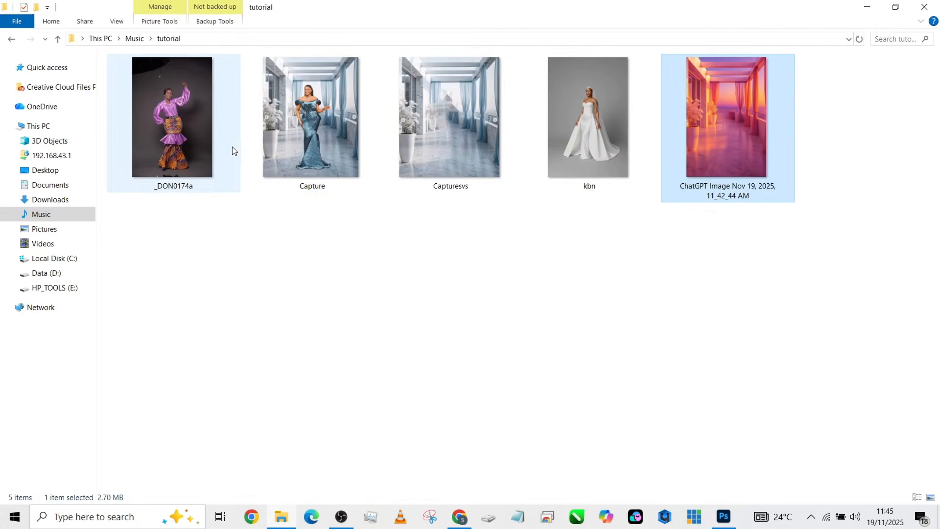
left_click(205, 140)
left_click_drag(171, 186, 461, 227)
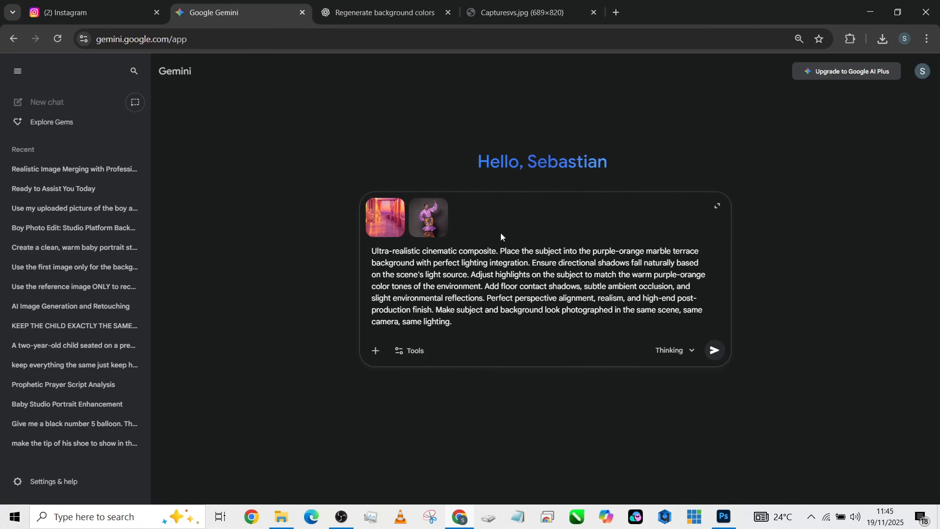
mouse_move(423, 224)
left_click(712, 355)
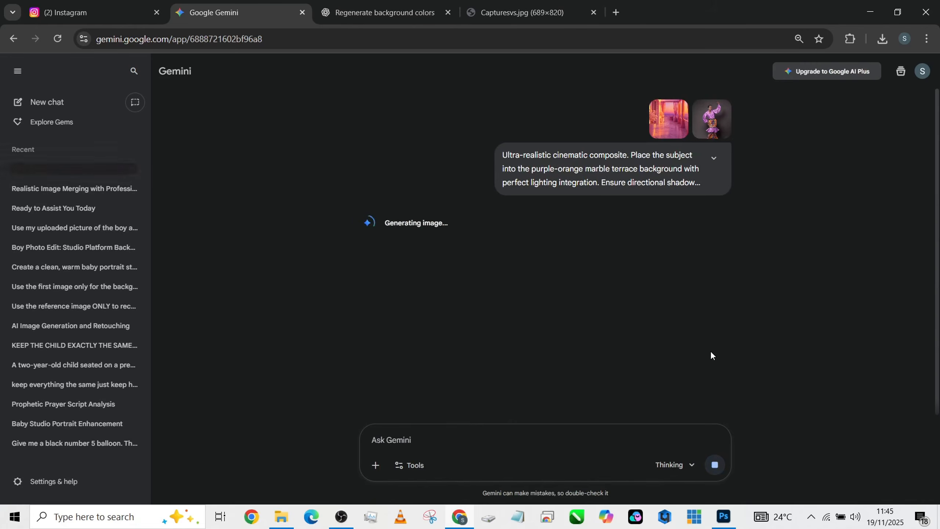
Step: Check the generated composite at full size and download it as a PNG into the tutorial folder, keeping the suggested file name
scroll(721, 279, "down", 3)
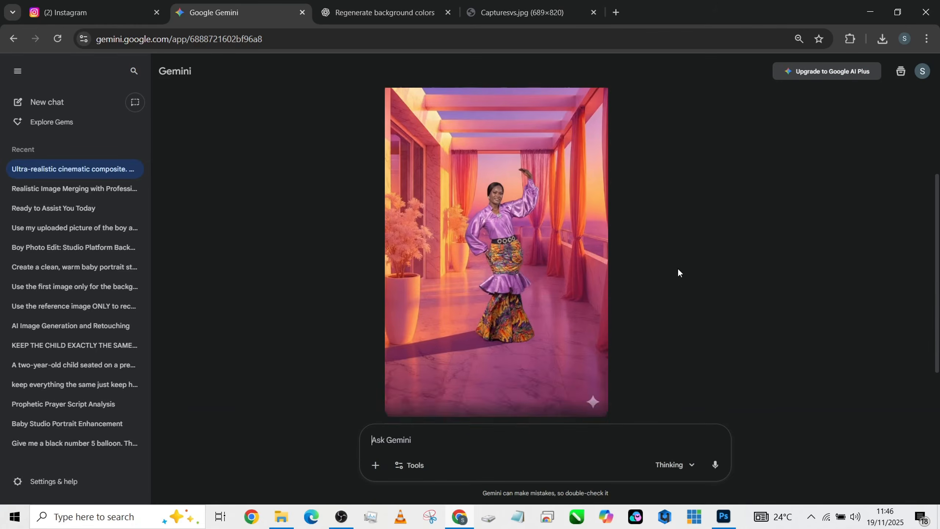
left_click(508, 294)
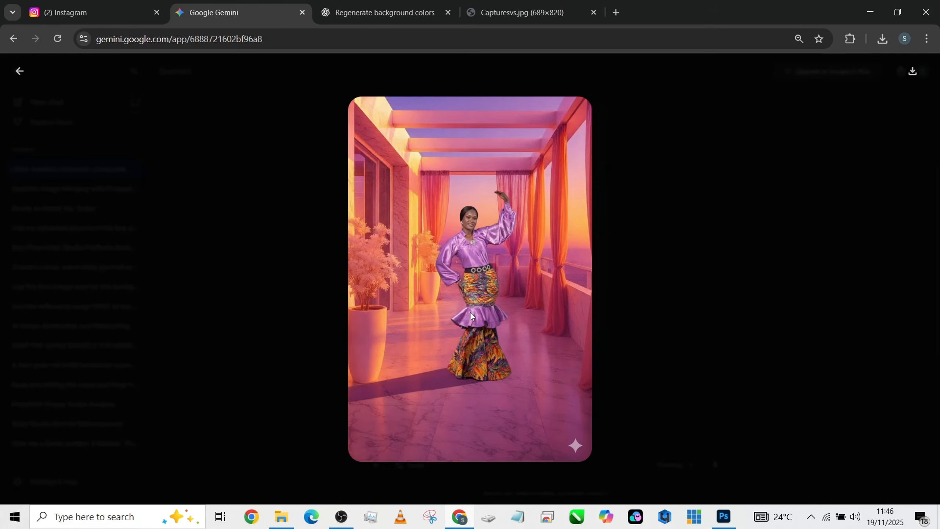
left_click(20, 72)
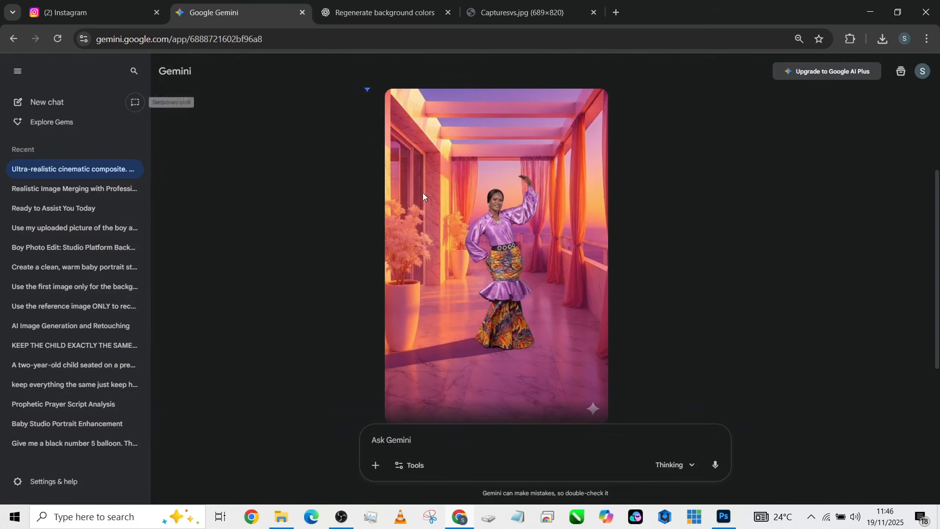
mouse_move(543, 122)
left_click(595, 104)
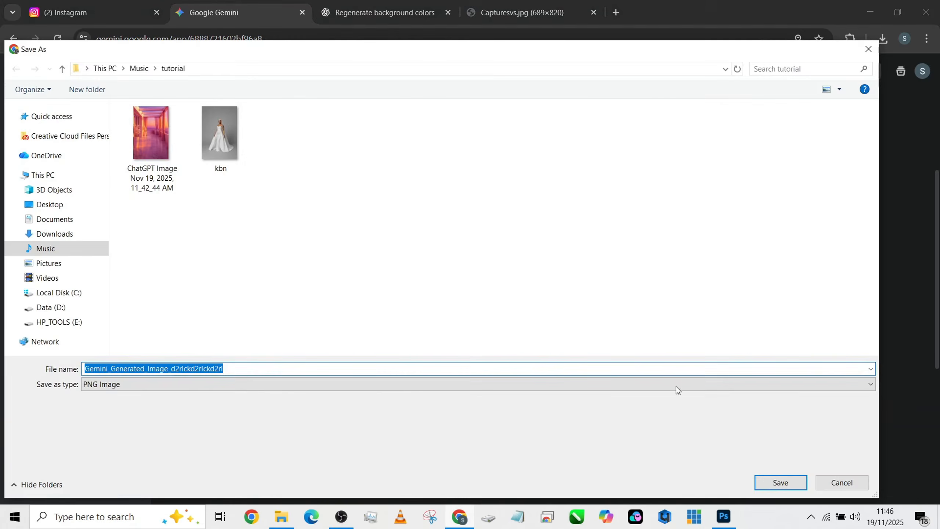
left_click(779, 480)
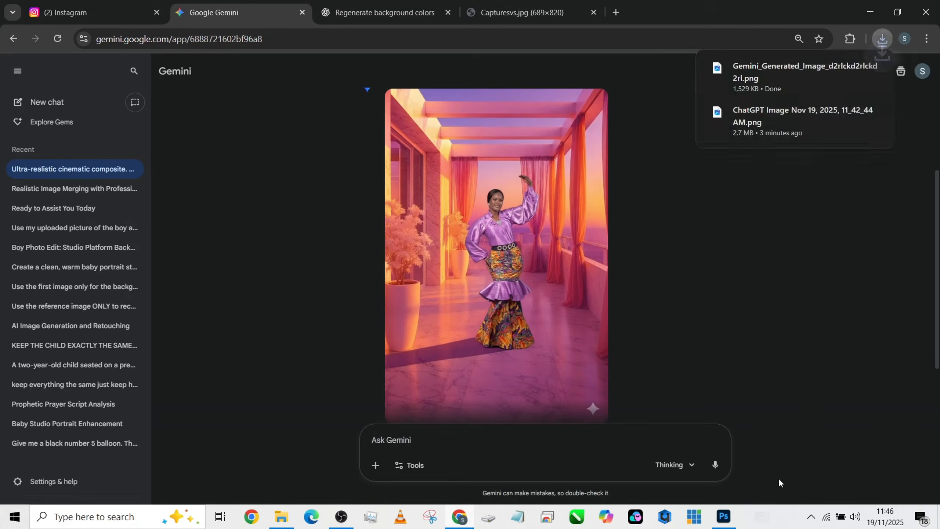
Step: Open the downloaded Gemini composite in Photoshop and crop it to a 4:5 ratio around the woman, leaving out the star watermark
left_click(867, 13)
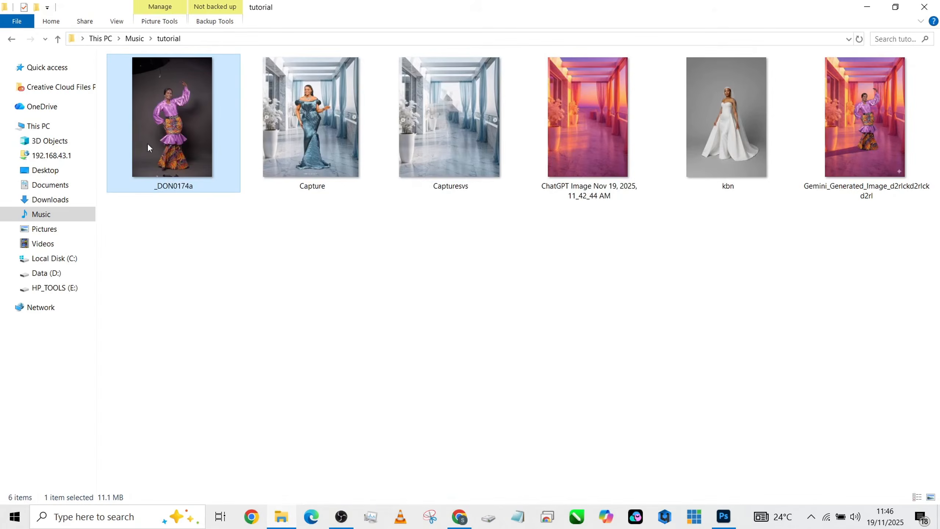
mouse_move(821, 139)
left_mouse_down()
mouse_move(766, 243)
mouse_move(455, 501)
mouse_move(652, 503)
mouse_move(679, 515)
mouse_move(694, 493)
mouse_move(729, 496)
mouse_move(796, 469)
mouse_move(892, 467)
left_mouse_up()
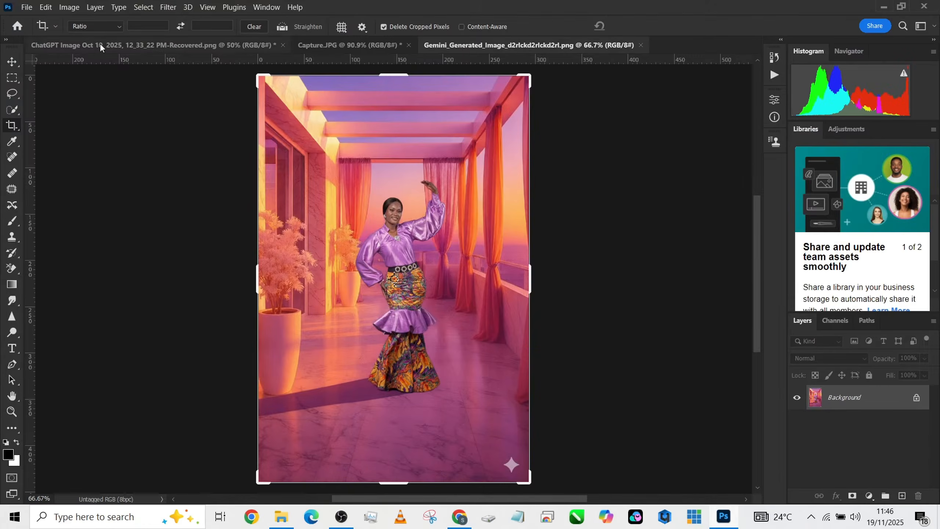
left_click(107, 27)
left_click(111, 86)
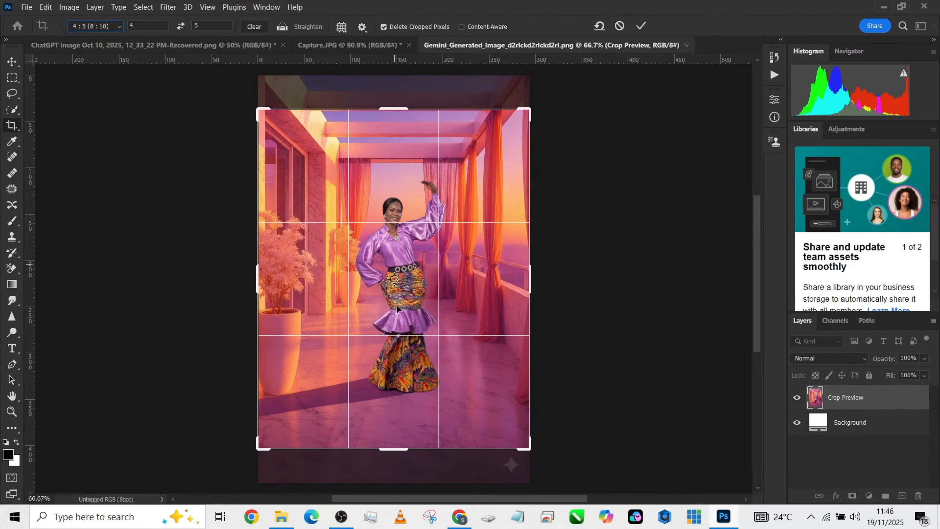
mouse_move(529, 447)
left_mouse_down()
mouse_move(523, 426)
mouse_move(522, 438)
left_mouse_up()
left_click(644, 26)
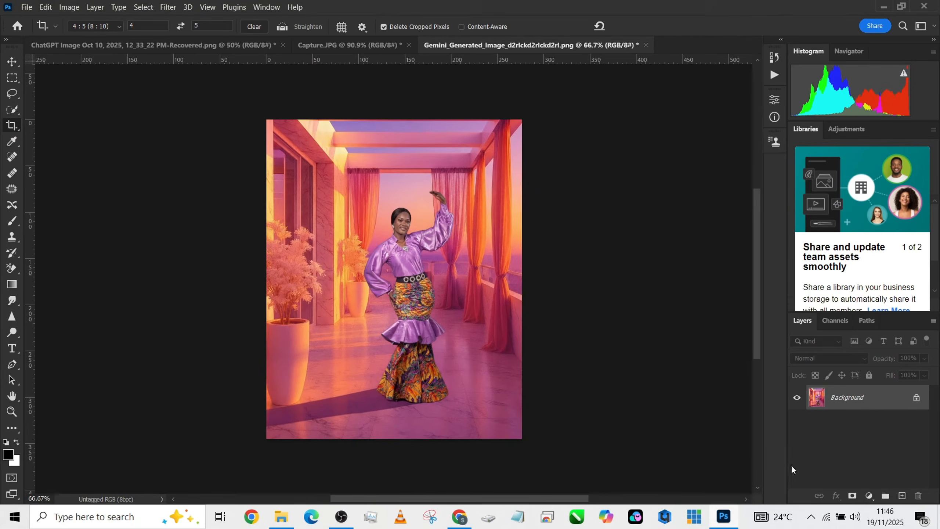
Step: Add a black-to-white Gradient Map adjustment layer above the background, blended in Soft Light at 63% opacity
left_click(868, 496)
left_click(899, 481)
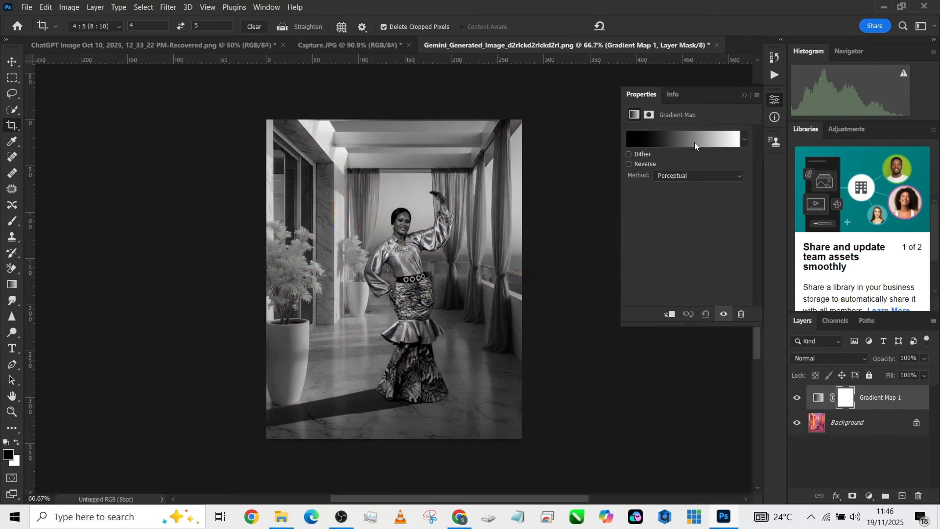
left_click(695, 142)
left_click(827, 52)
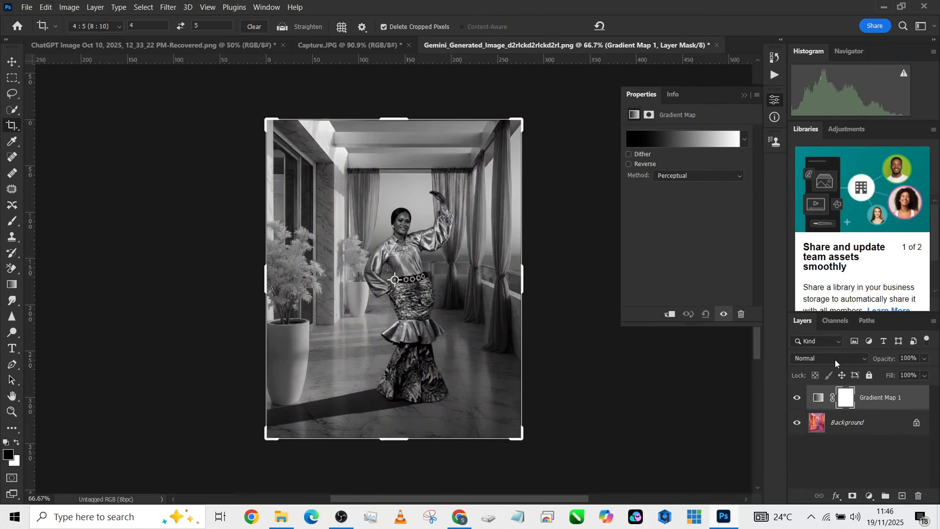
left_click(835, 359)
left_click(824, 353)
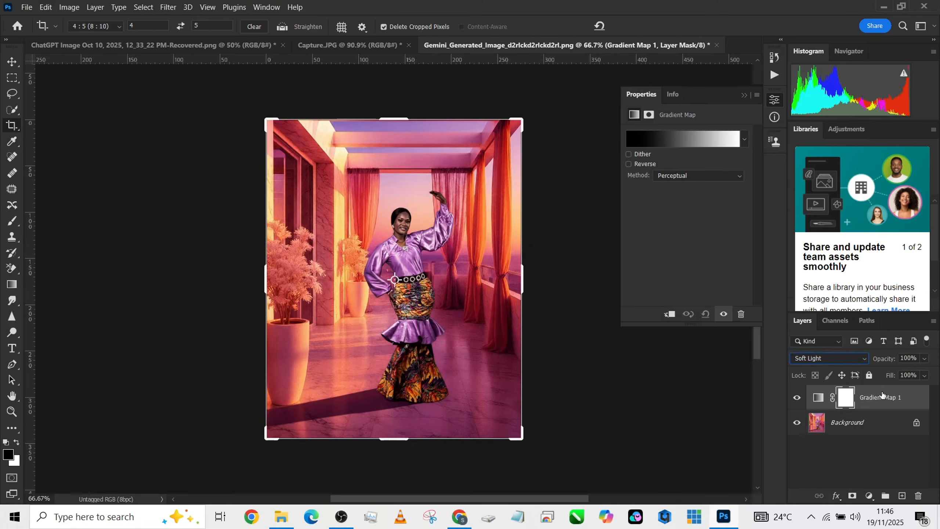
left_click_drag(910, 375, 909, 375)
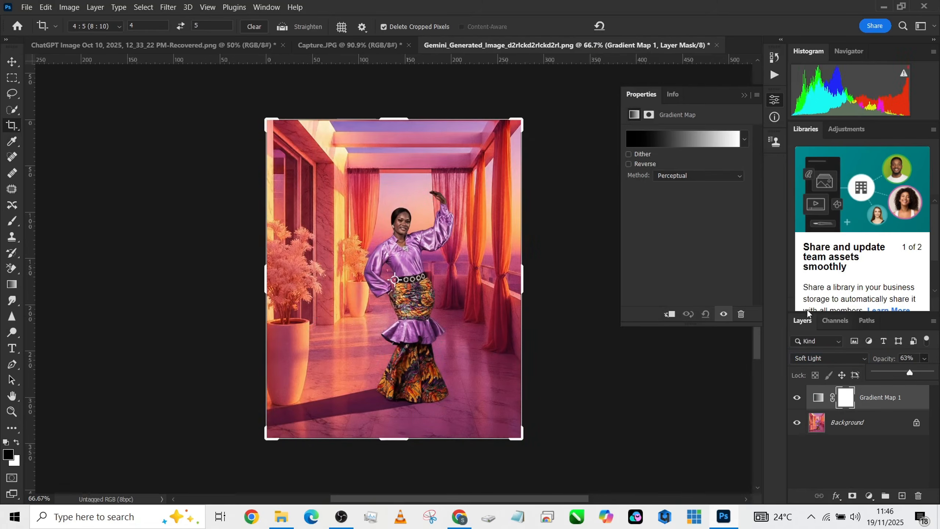
Step: Change the gradient map to a Noise gradient with 10% roughness, randomize it to purple tones, and lower the layer's fill to 26%
left_click(718, 142)
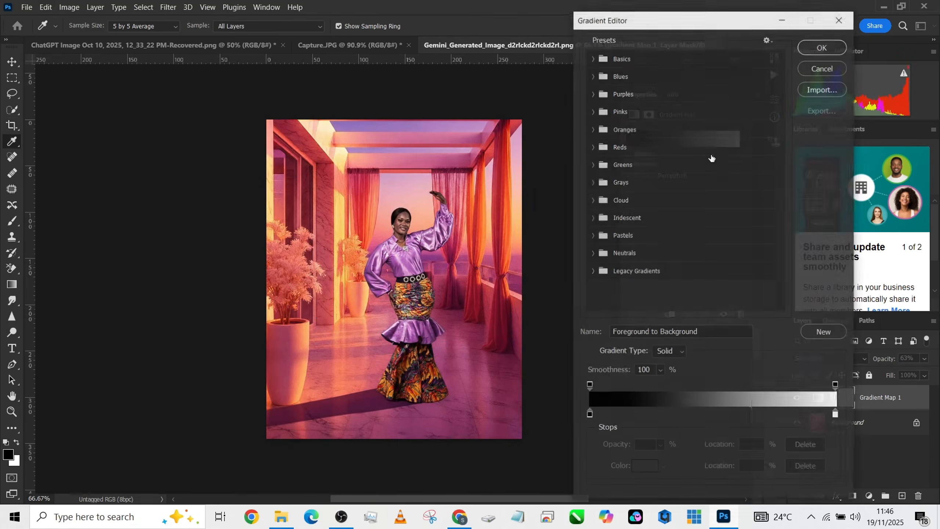
left_click(664, 351)
left_click(671, 375)
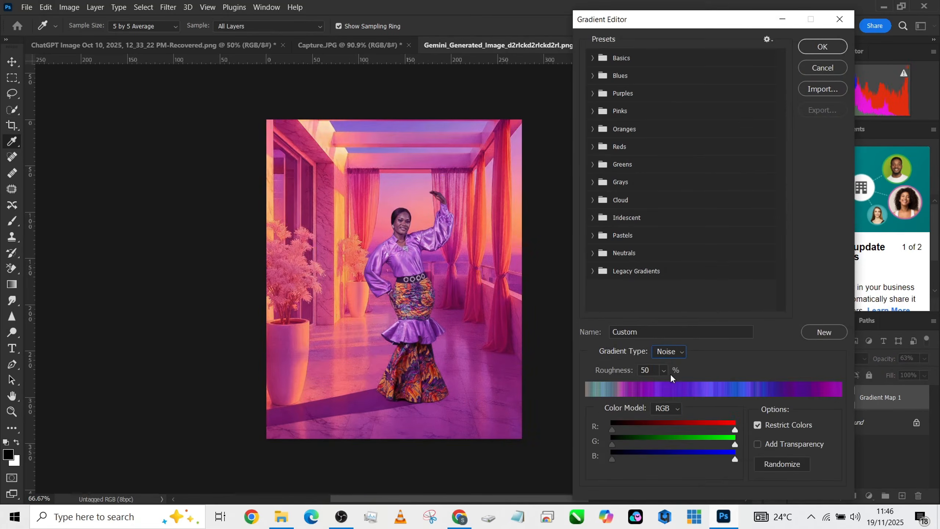
double_click(651, 371)
type("10")
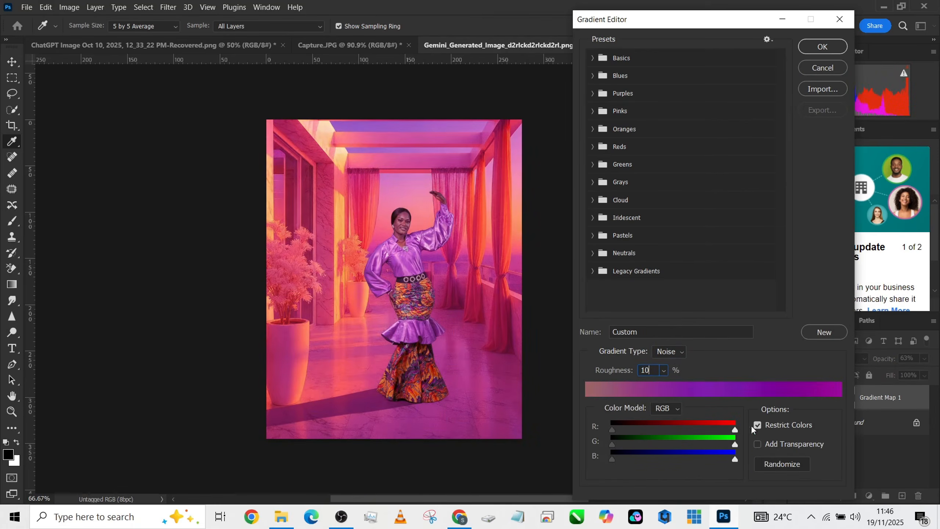
left_click(770, 464)
left_click(769, 464)
left_click(770, 464)
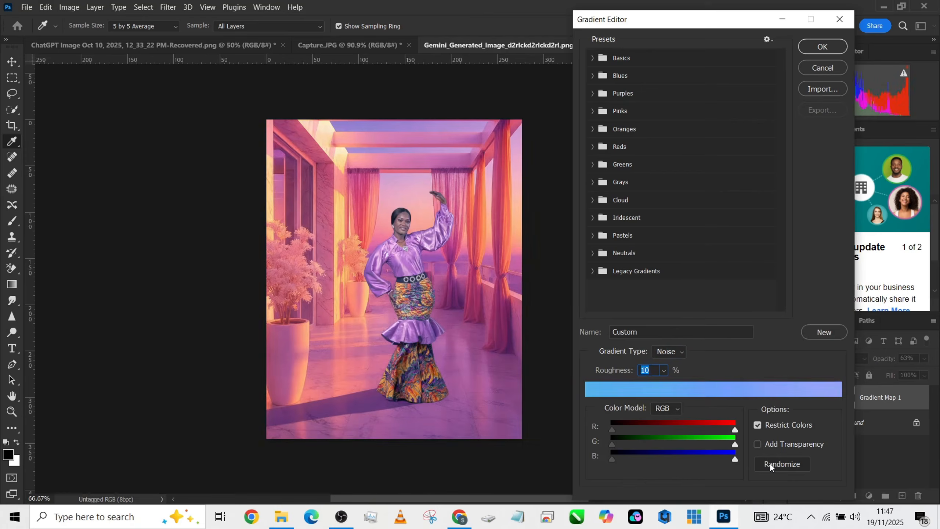
left_click(770, 463)
left_click(770, 463)
left_click(770, 463)
left_click(769, 463)
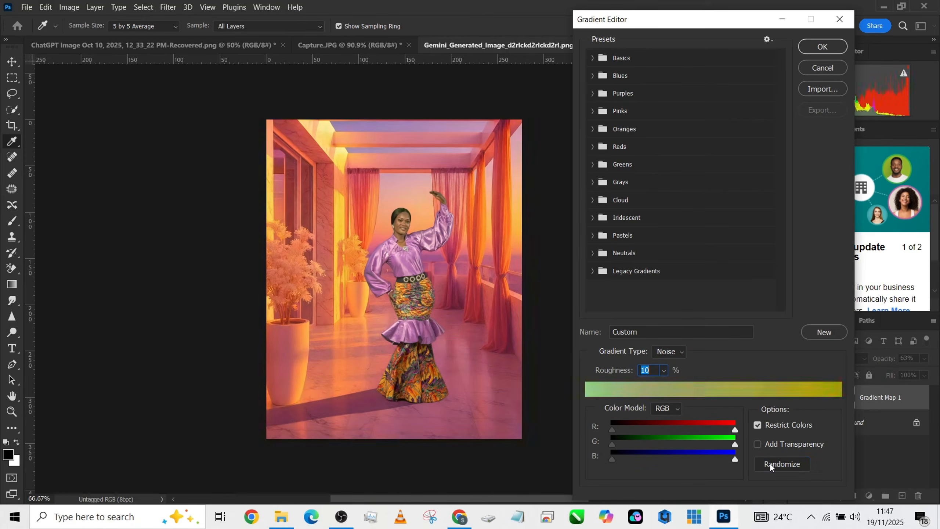
left_click(769, 464)
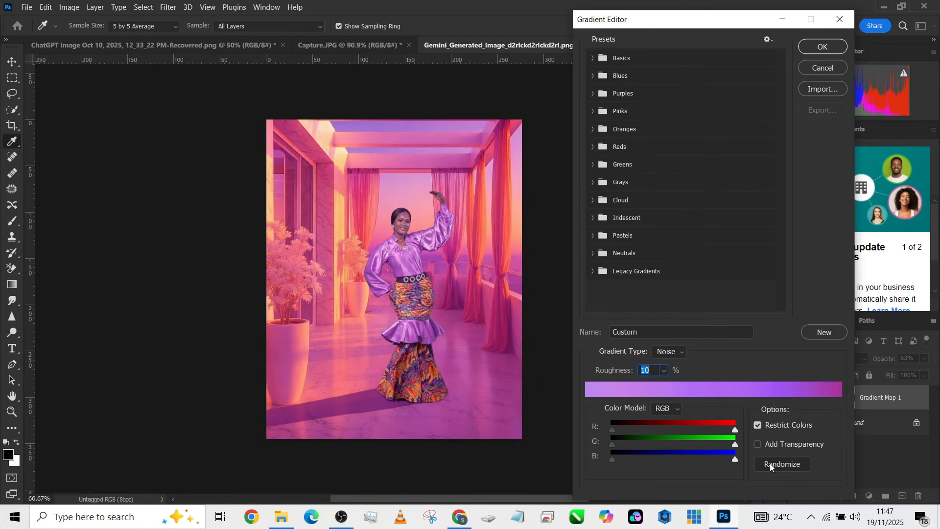
left_click(817, 52)
key("c")
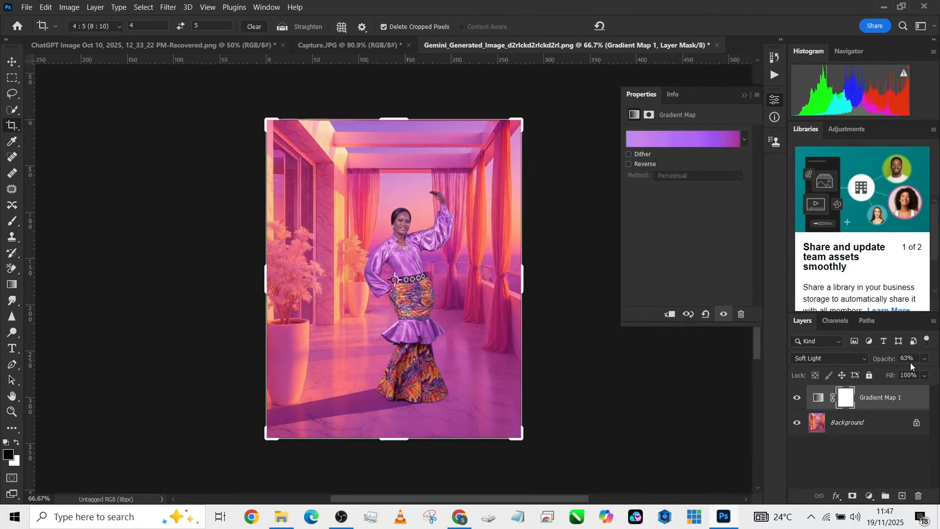
left_click(924, 374)
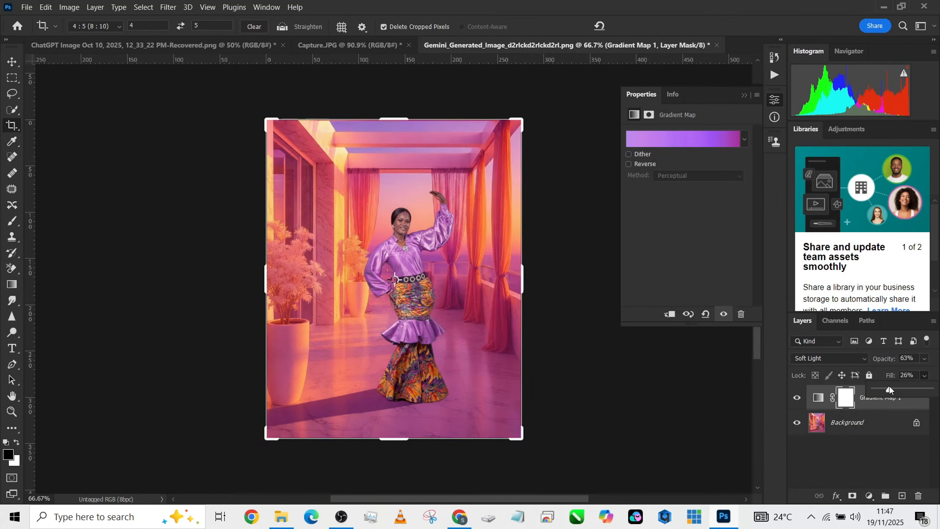
Step: Add a Levels adjustment layer on top with the shadow input at 17 and the midtones at 0.93
left_click(869, 495)
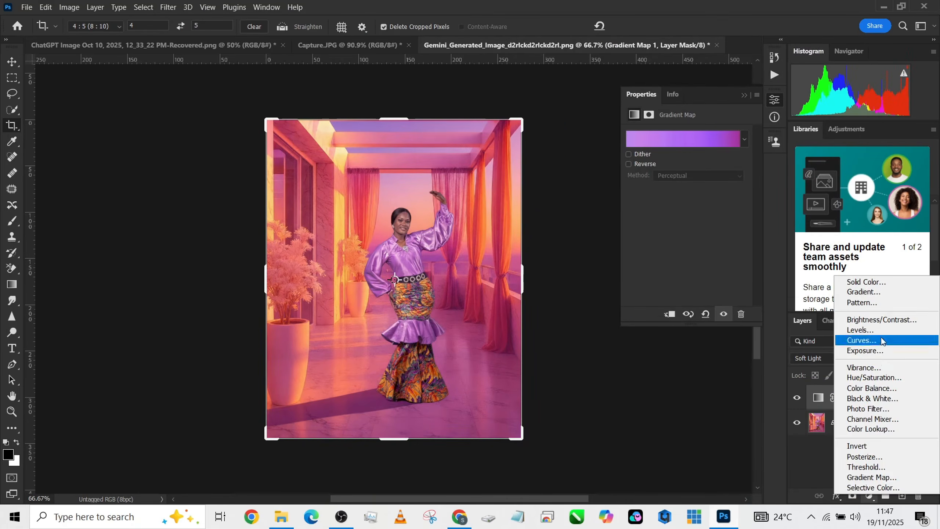
left_click(874, 330)
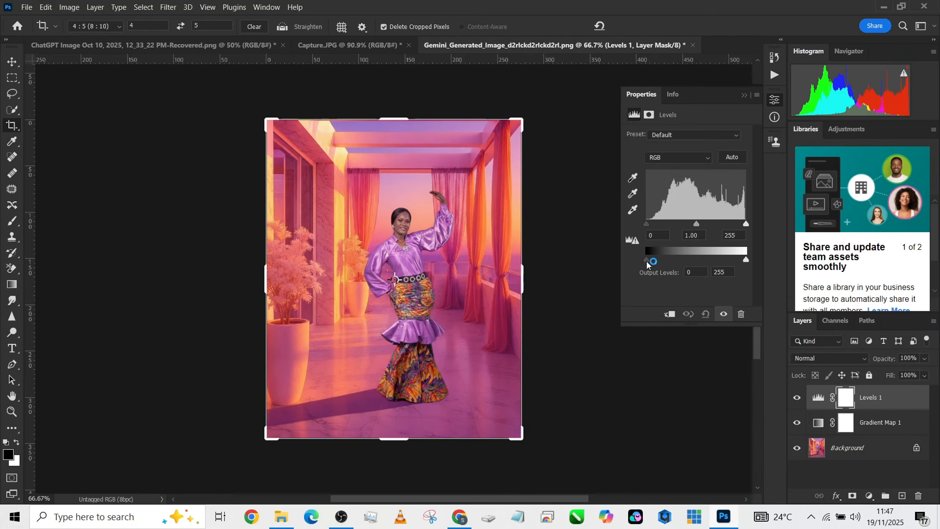
left_click(647, 260)
left_click_drag(651, 225, 704, 229)
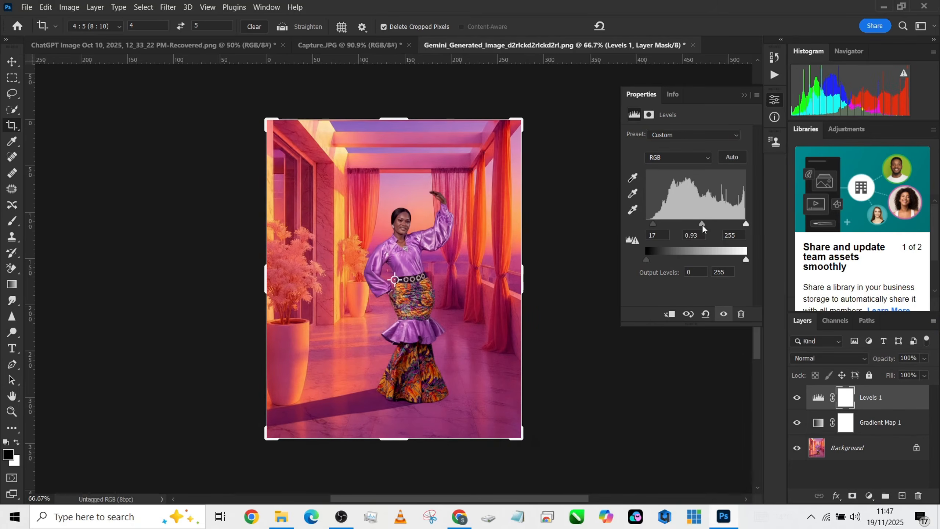
Step: Add a Color Lookup adjustment layer above the Levels layer and load the 3Strip.look 3DLUT
left_click(745, 97)
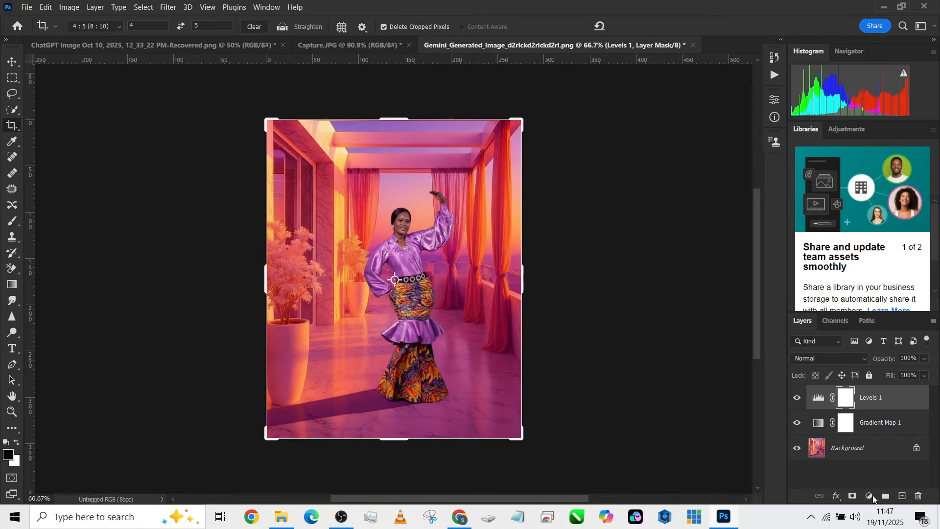
left_click(833, 464)
left_click(864, 37)
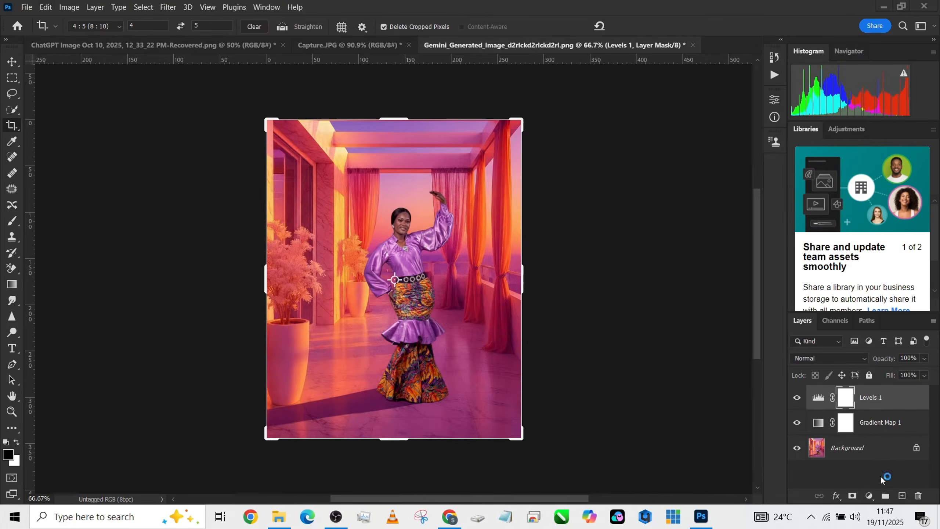
left_click(870, 495)
left_click(889, 426)
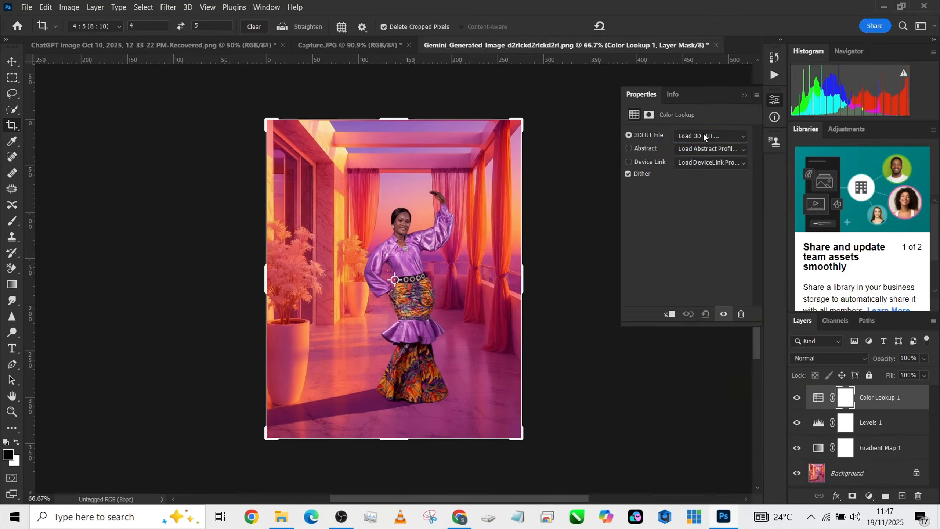
left_click(703, 136)
left_click(705, 179)
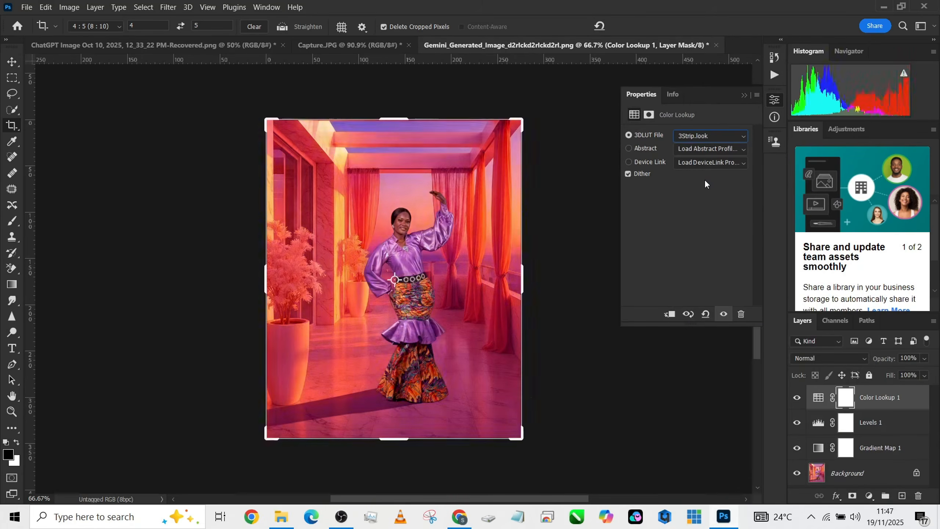
Step: Try out the following 3DLUT looks, settle on the first Fuji ETERNA 250D one, and lower the Color Lookup layer's opacity to 35%
key("Down")
key("Down")
key("Down")
key("Down")
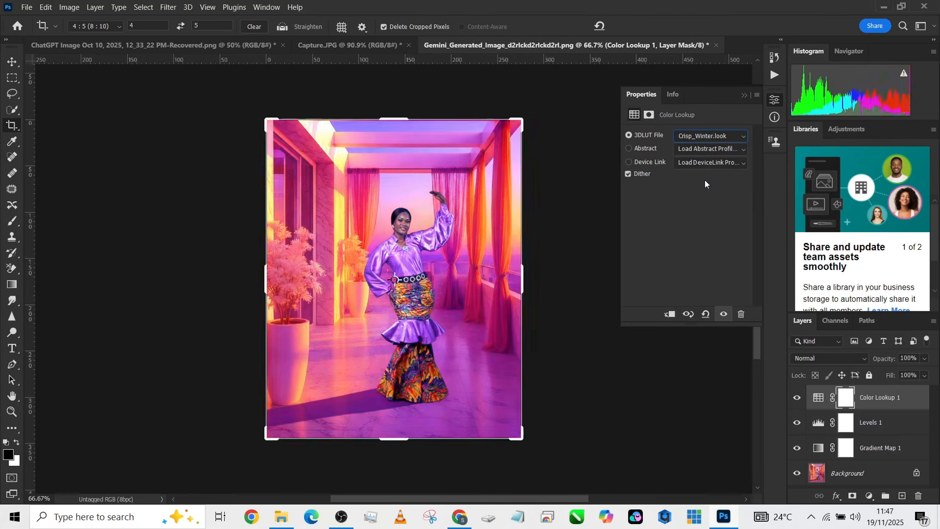
key("Down")
key("Up")
key("Down")
key("Down")
key("Down")
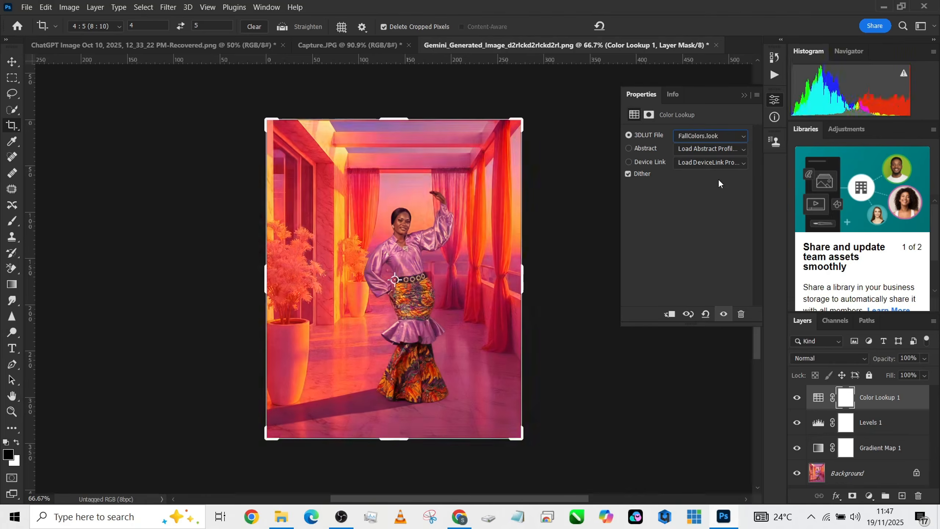
key("Down")
key("Down")
key("Down")
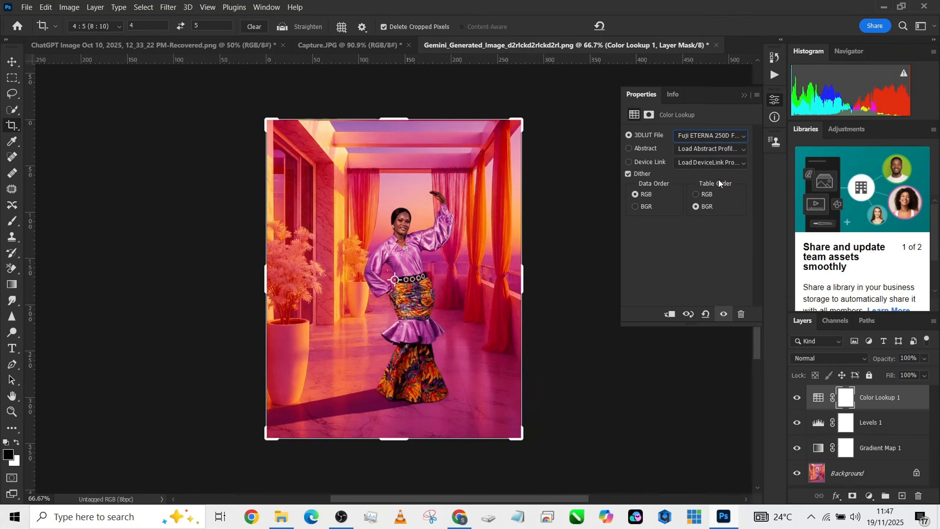
key("Down")
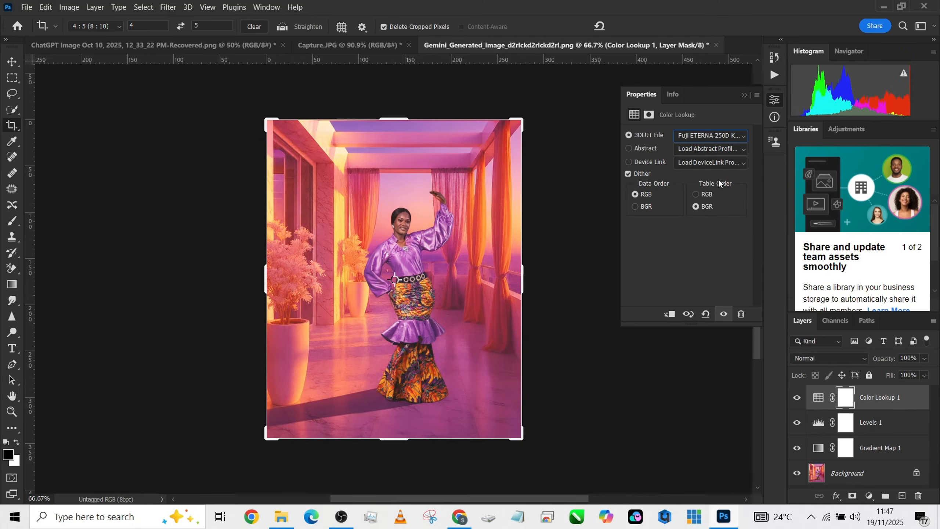
key("Up")
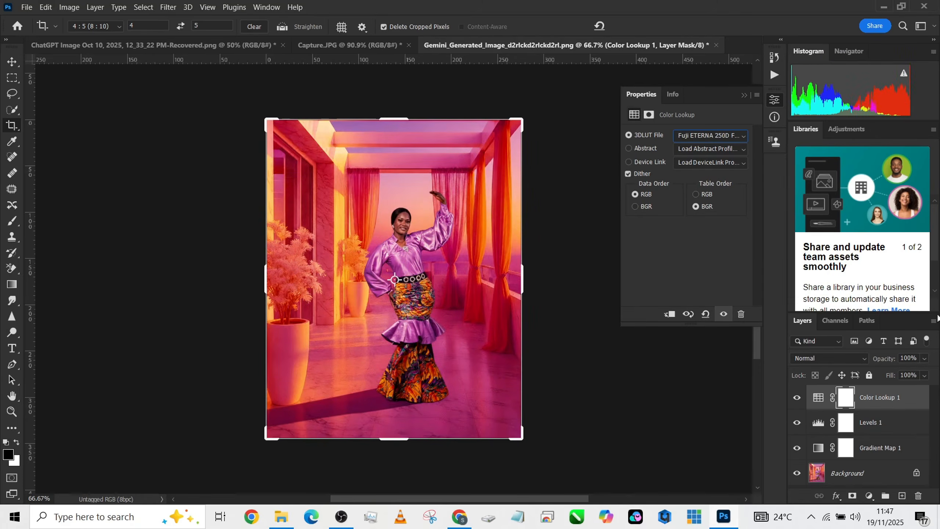
left_click(926, 378)
left_click_drag(899, 372, 894, 373)
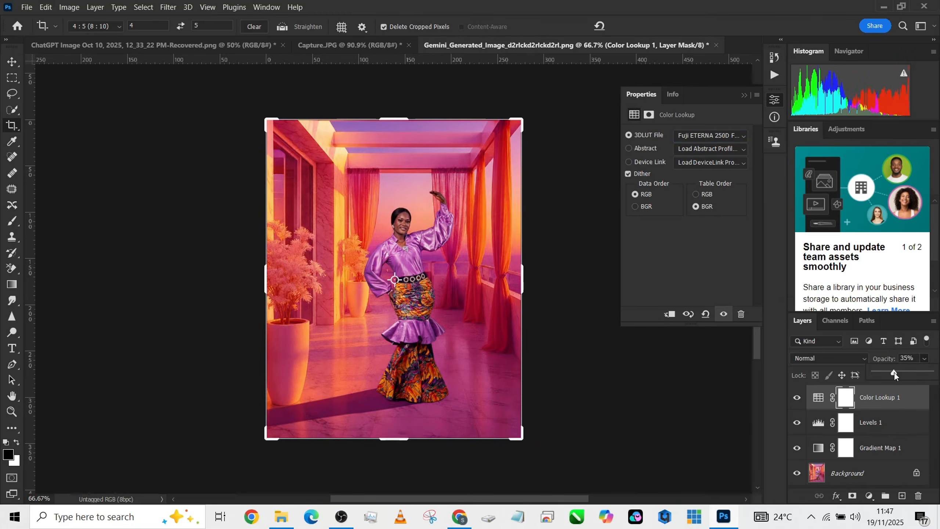
Step: Stamp all visible layers into a new layer on top of the stack and open it in the Camera Raw Filter
left_click(886, 446)
key("ctrl+shift+alt+e")
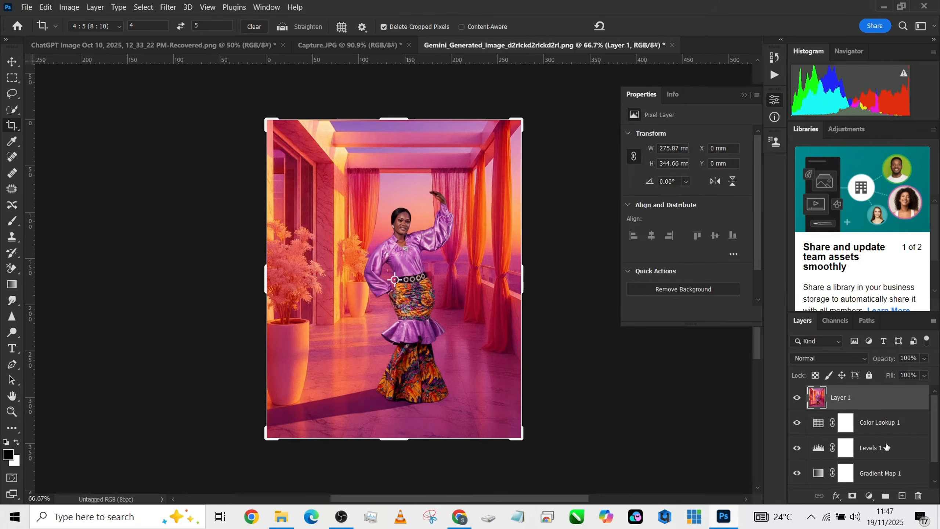
left_click(170, 8)
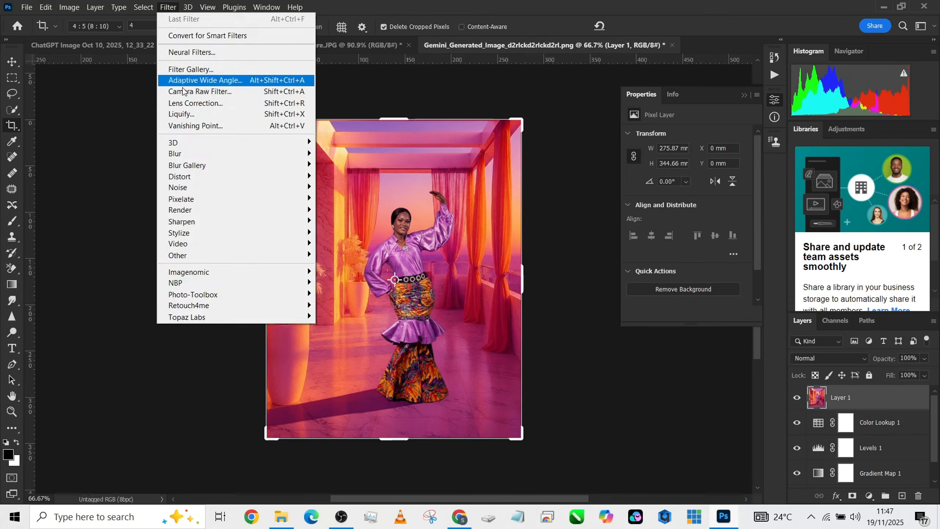
left_click(200, 80)
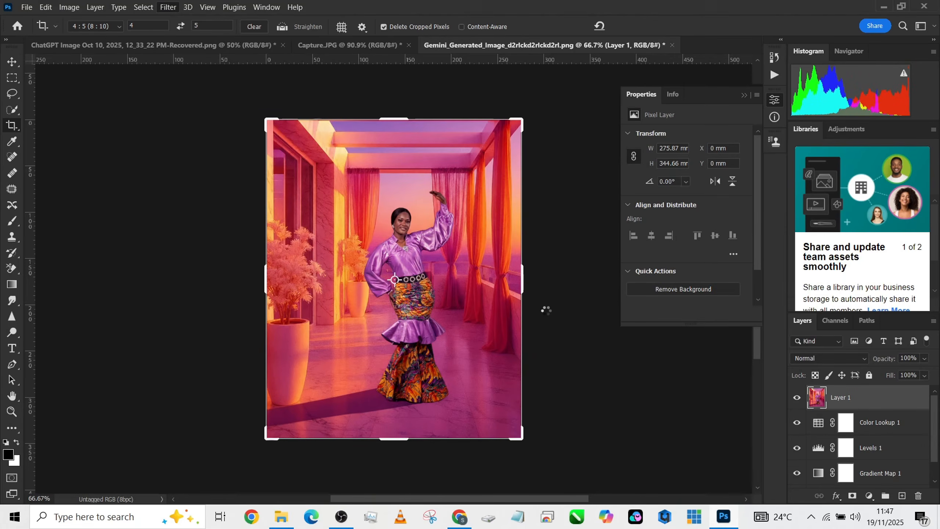
Step: Add a dark vignette of -34 with a midpoint of 27 in the Camera Raw effects
scroll(800, 384, "down", 7)
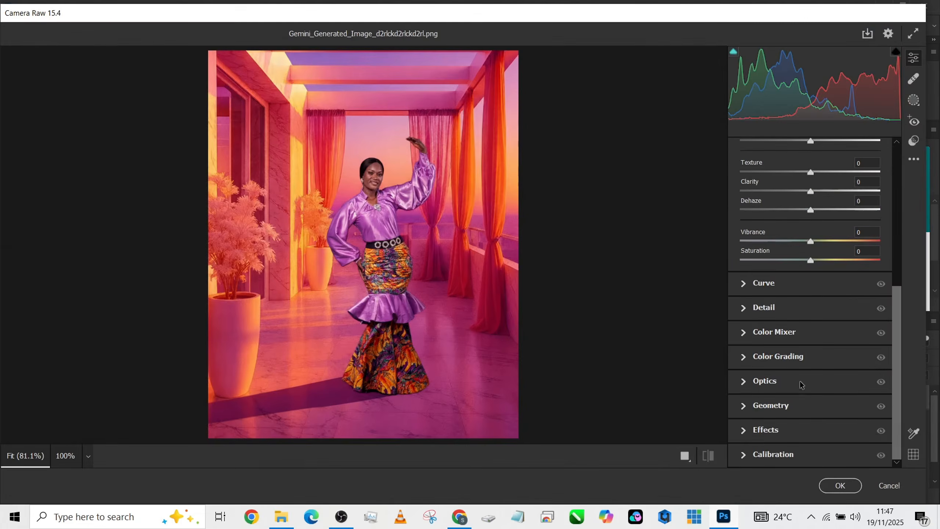
left_click(780, 430)
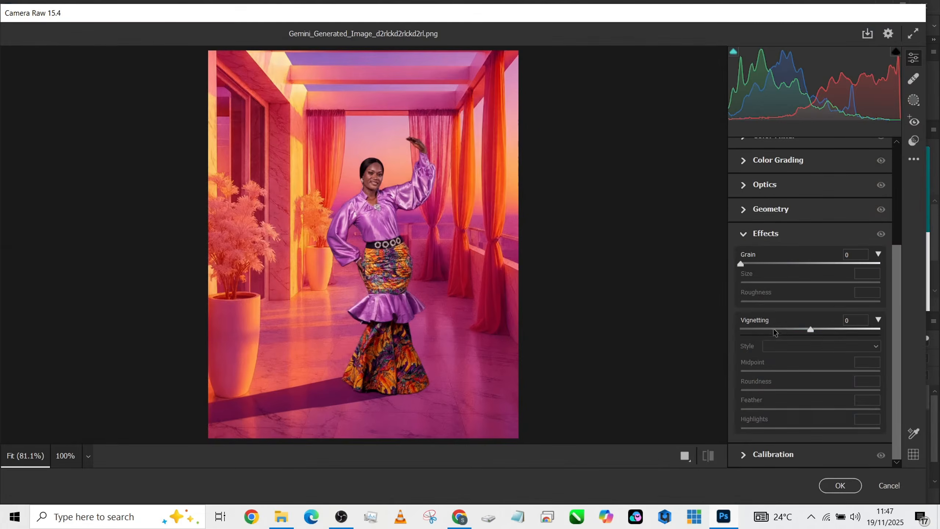
left_click(778, 329)
left_click(788, 370)
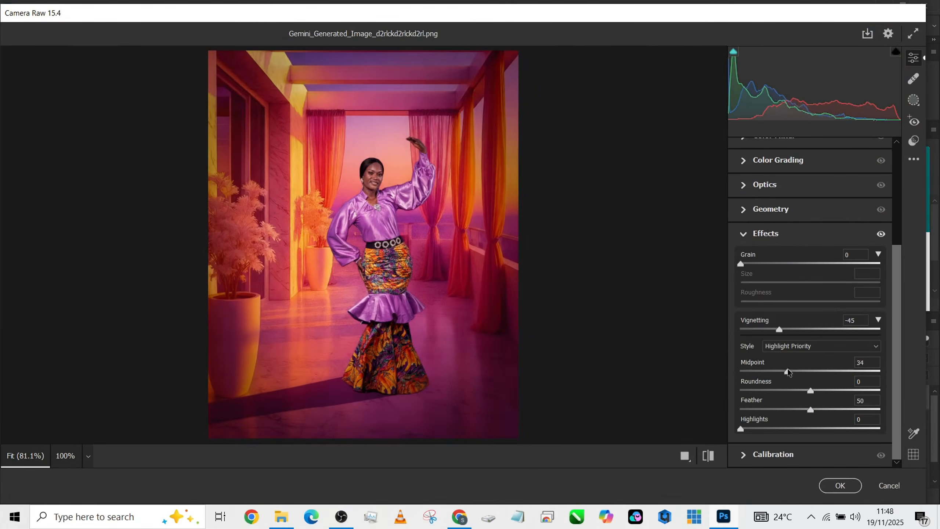
left_click_drag(788, 371, 779, 369)
left_click_drag(779, 329, 787, 329)
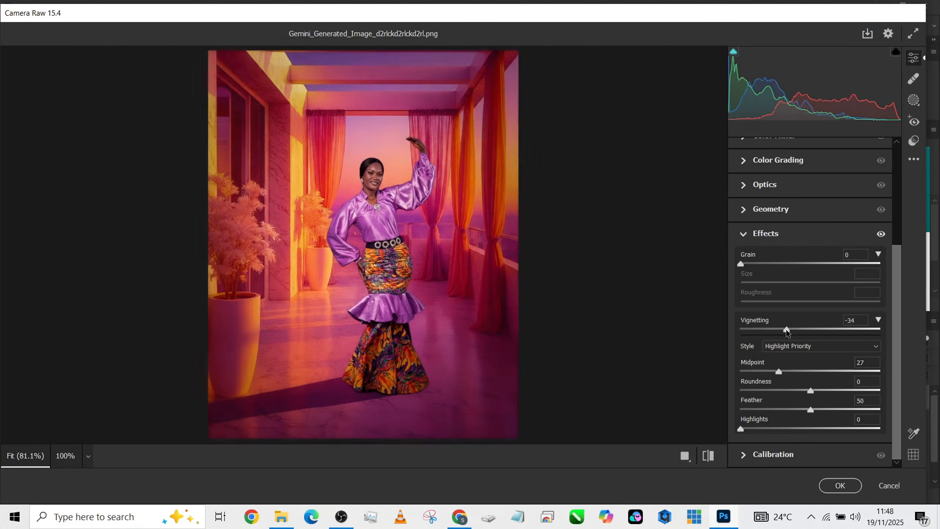
Step: In the basic Camera Raw adjustments, set Highlights to +57, Shadows to +14 and Temperature to +2
scroll(807, 226, "up", 5)
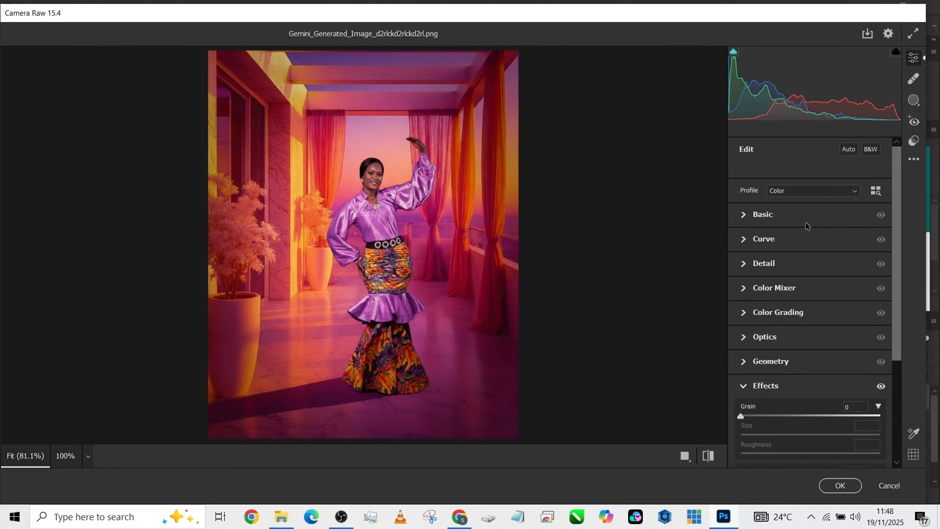
left_click(807, 224)
left_click_drag(810, 285, 821, 307)
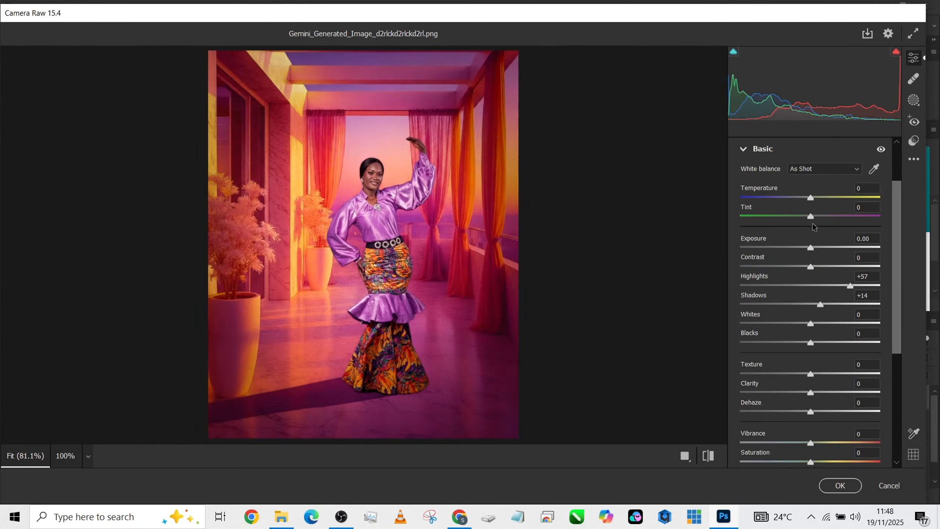
mouse_move(816, 197)
left_mouse_down()
mouse_move(801, 199)
mouse_move(812, 201)
left_mouse_up()
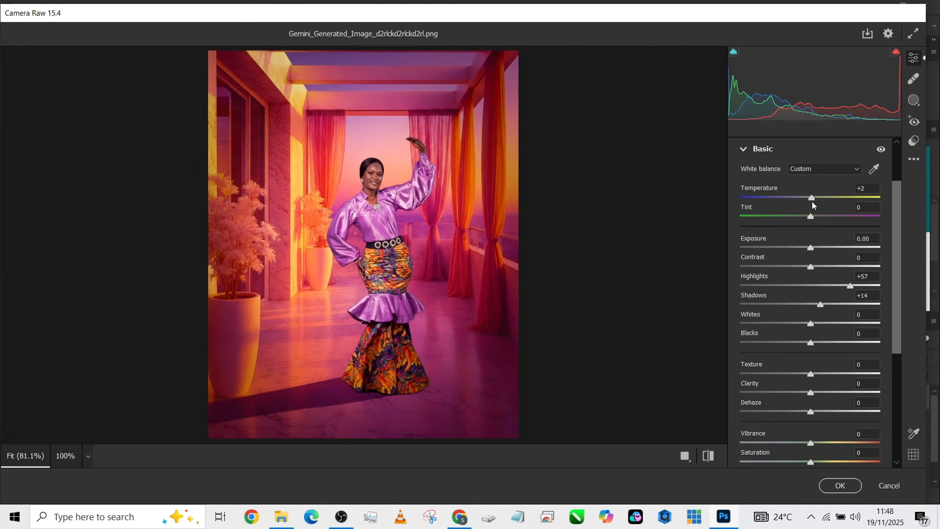
Step: Set Vibrance to +12, Contrast to +18 and Exposure to +0.20, and apply the Camera Raw filter
left_click(819, 443)
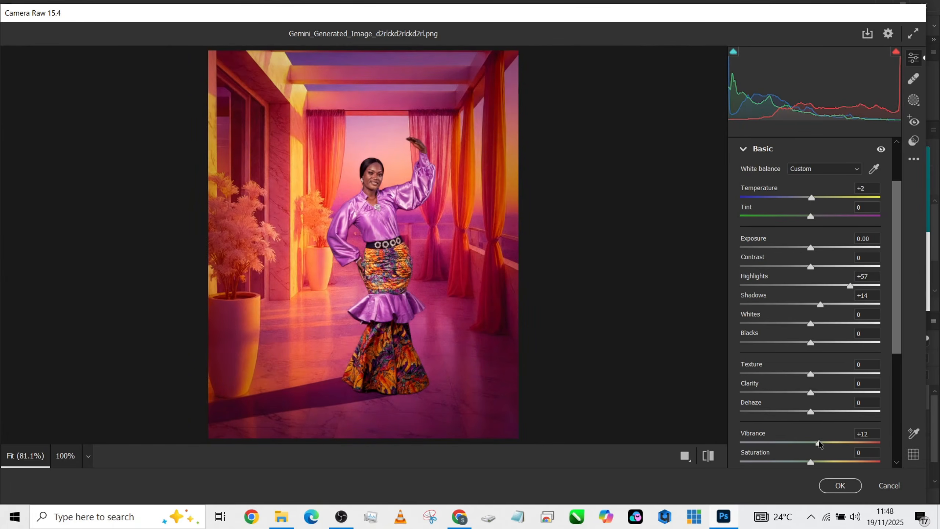
left_click(823, 267)
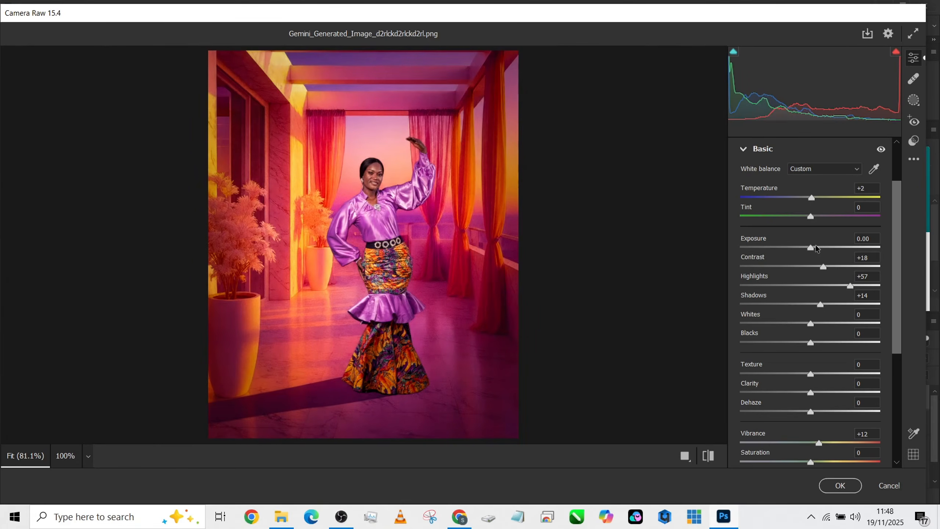
left_click(814, 247)
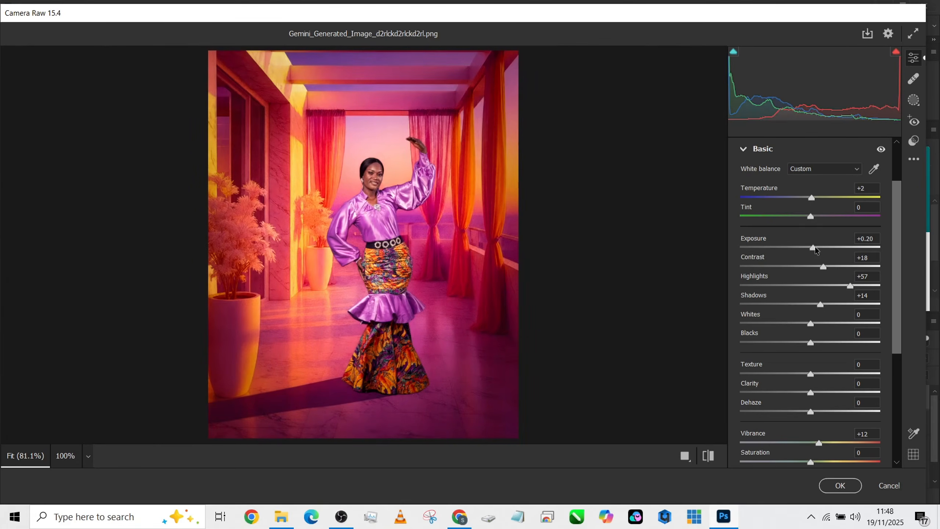
left_click(838, 485)
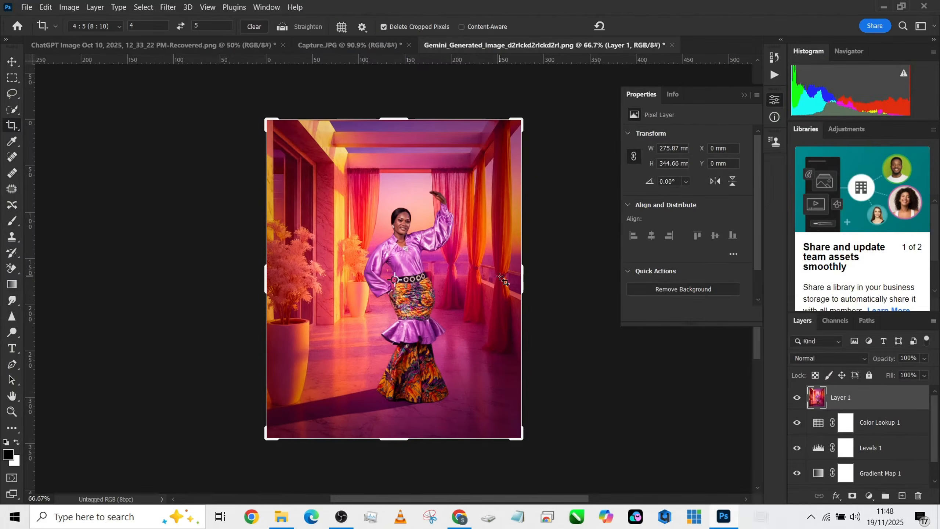
Step: Lower the opacity of the stamped, Camera Raw-filtered layer to 74%
left_click(922, 362)
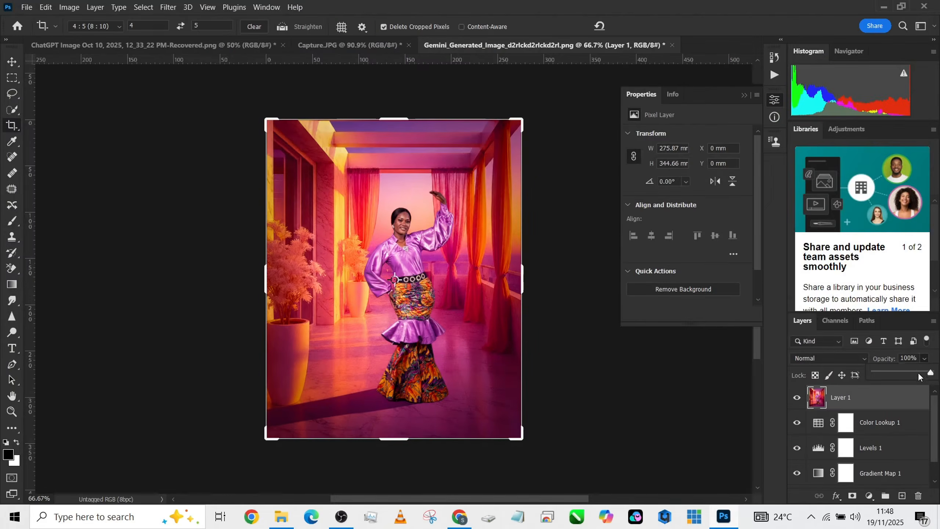
scroll(914, 378, "down", 2)
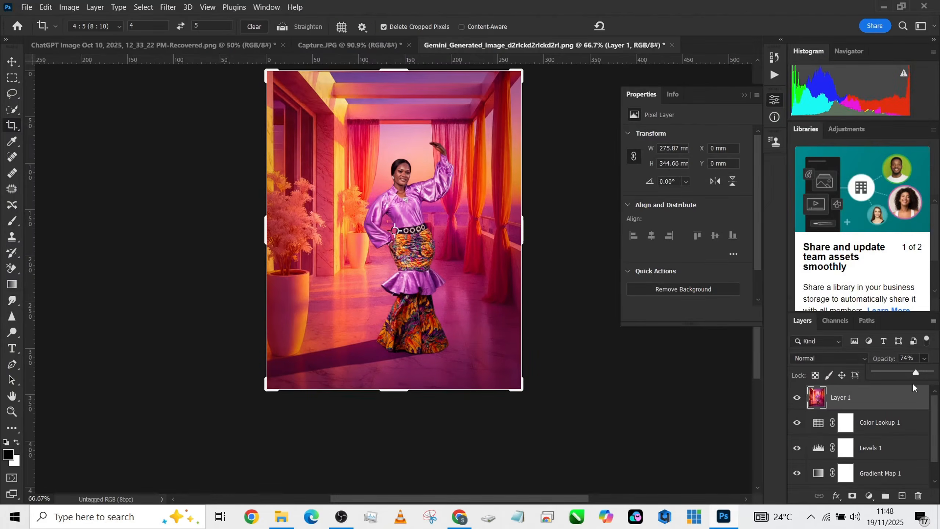
scroll(876, 426, "up", 1)
Step: Compare before and after by showing only the Background layer, and restore the visibility of all layers
scroll(873, 428, "down", 1)
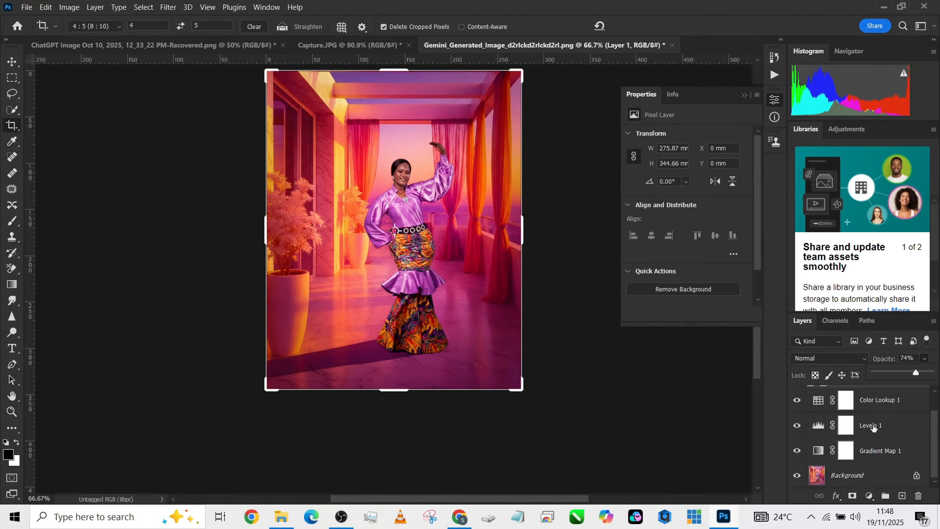
left_click(797, 477, "alt")
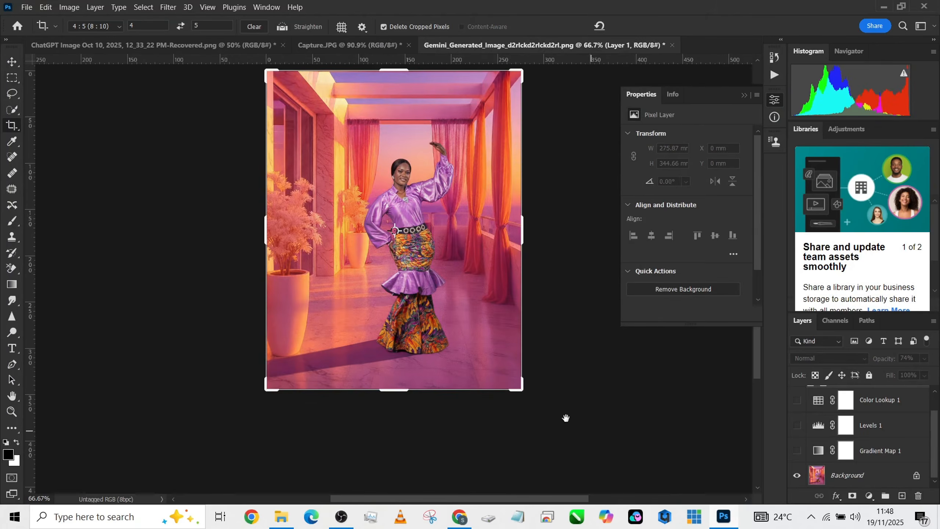
left_click_drag(565, 416, 544, 458)
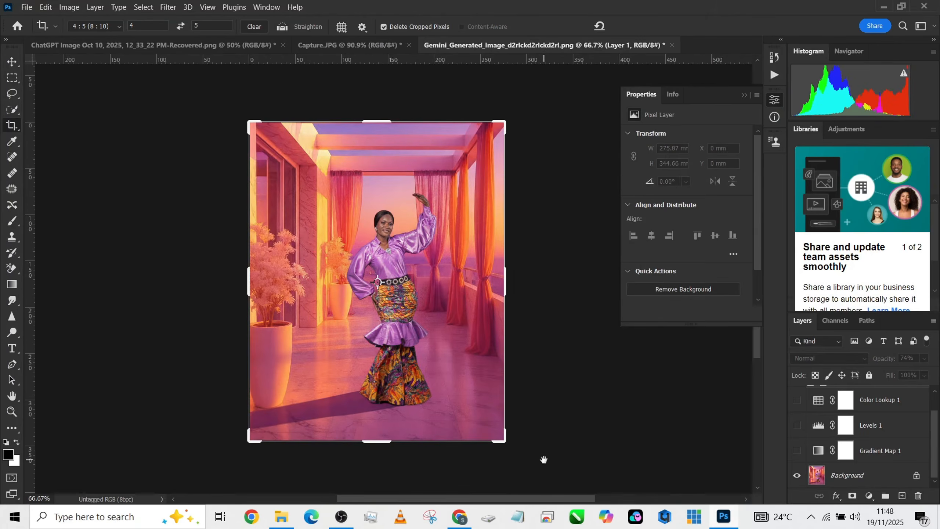
left_click(798, 477, "alt")
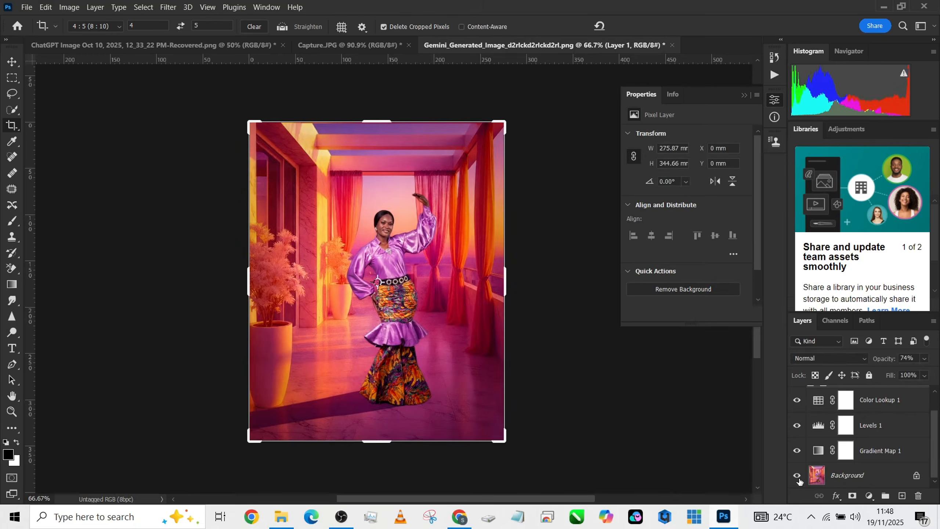